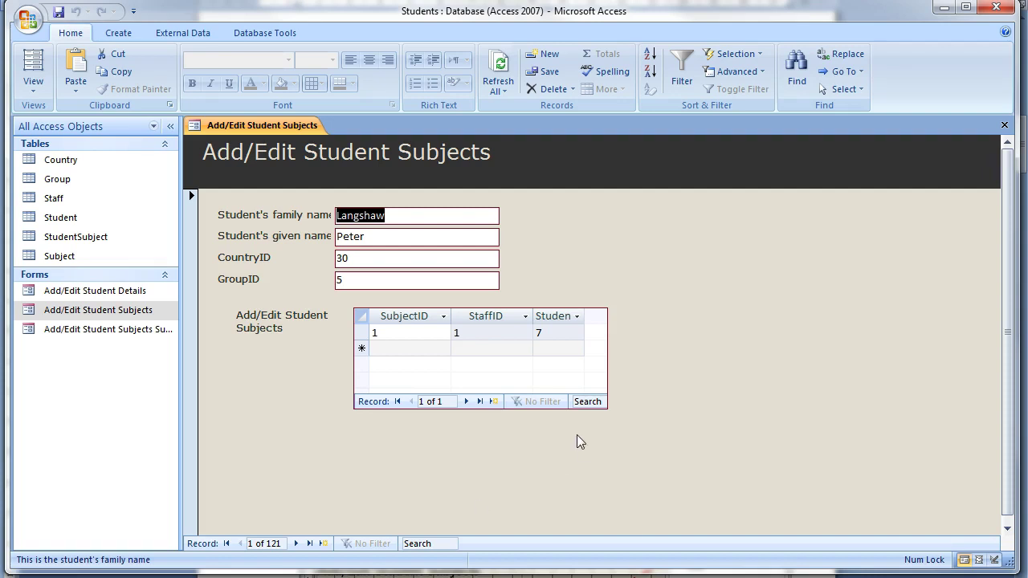
Step: Switch the Add/Edit Student Subjects form to Design View
key("alt")
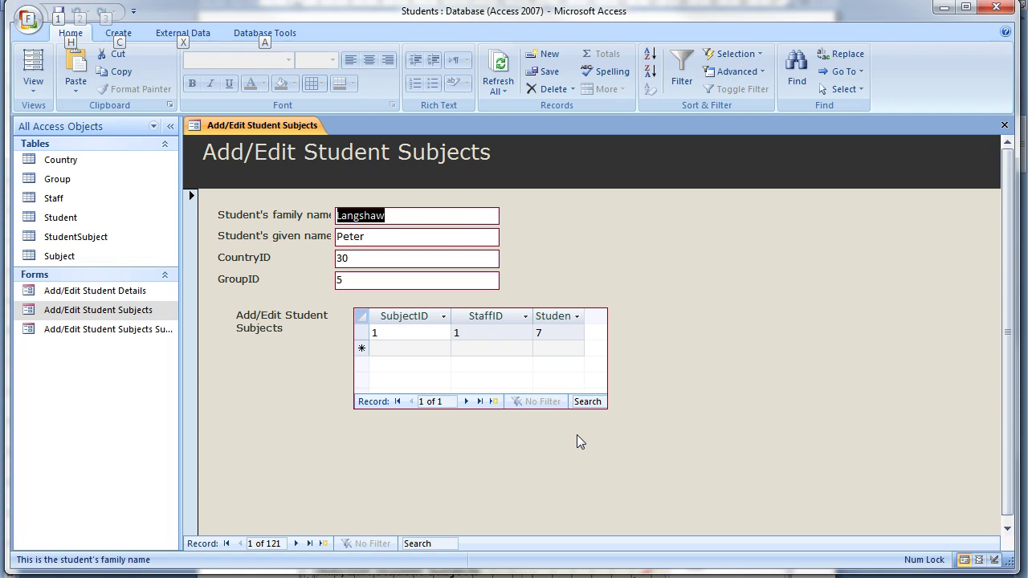
left_click(33, 87)
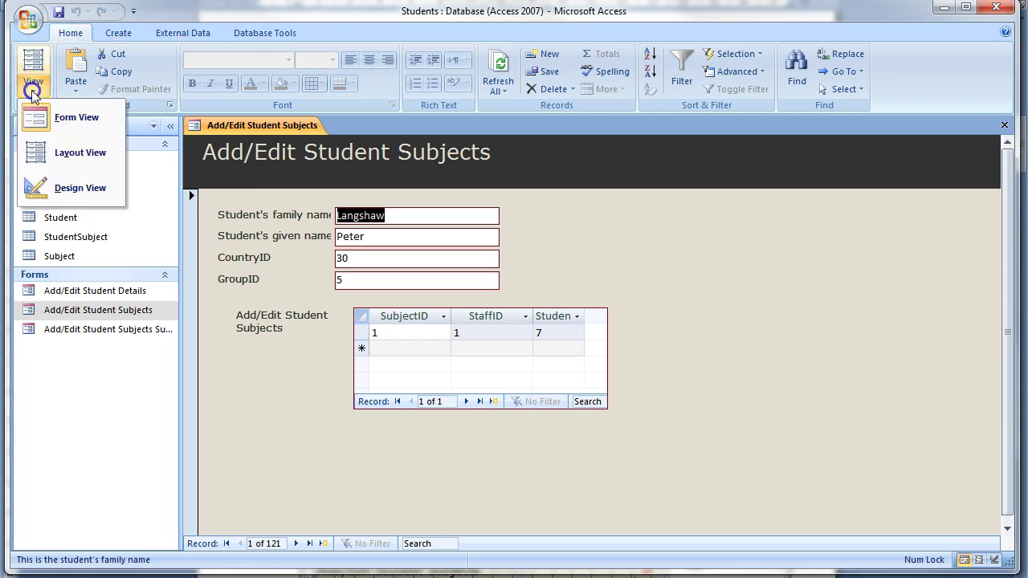
left_click(49, 191)
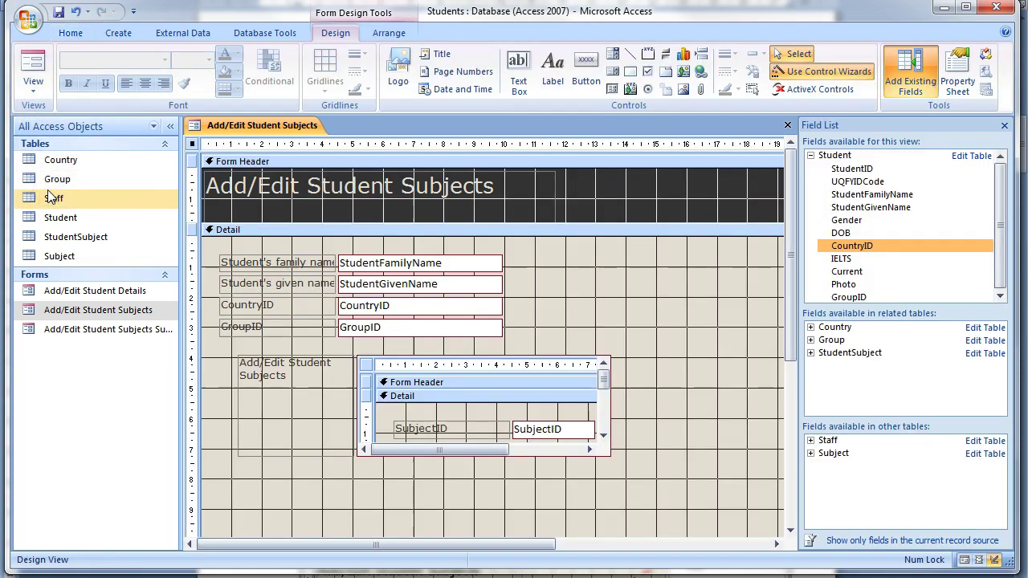
left_click(909, 76)
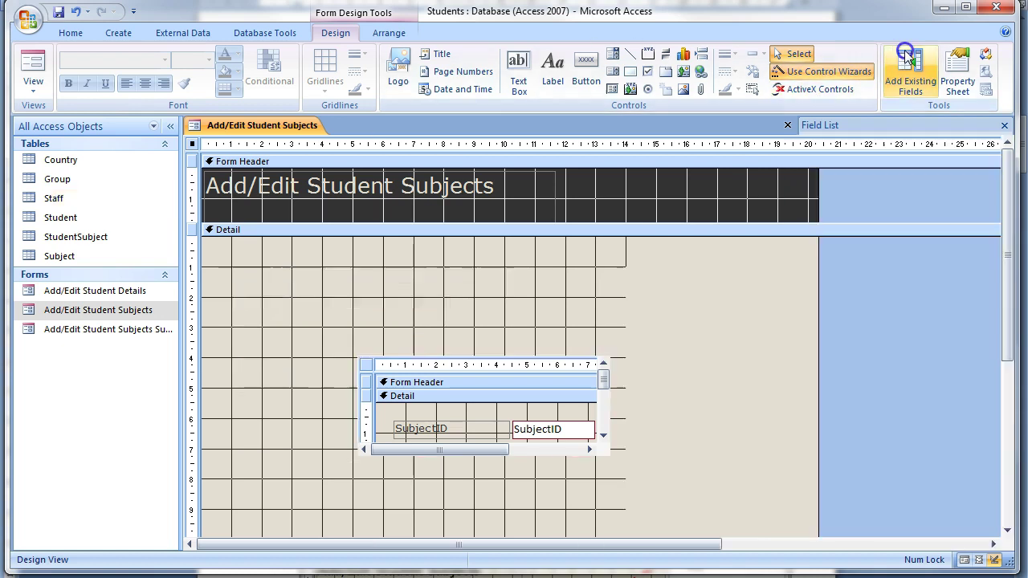
left_click(958, 76)
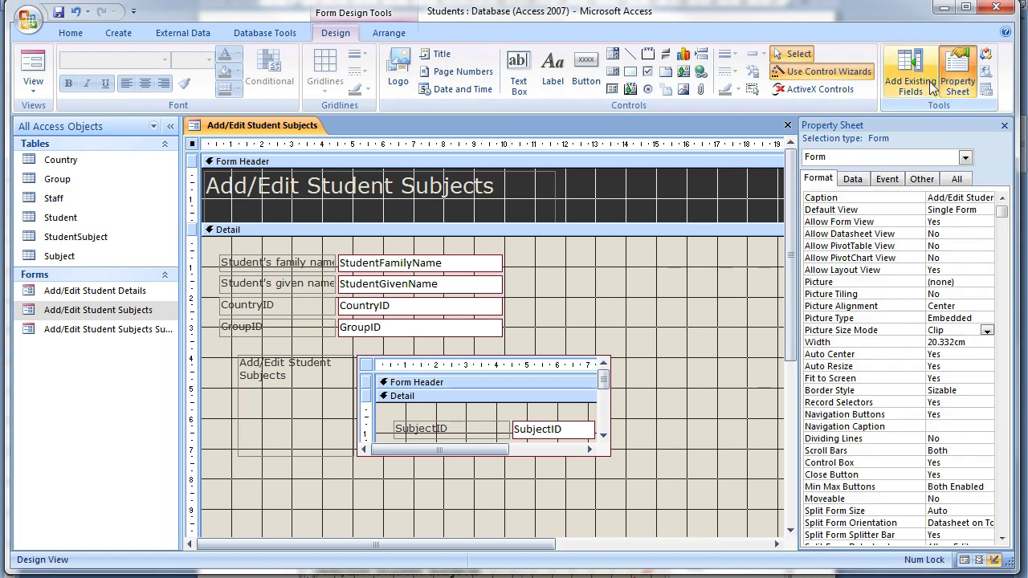
left_click(908, 63)
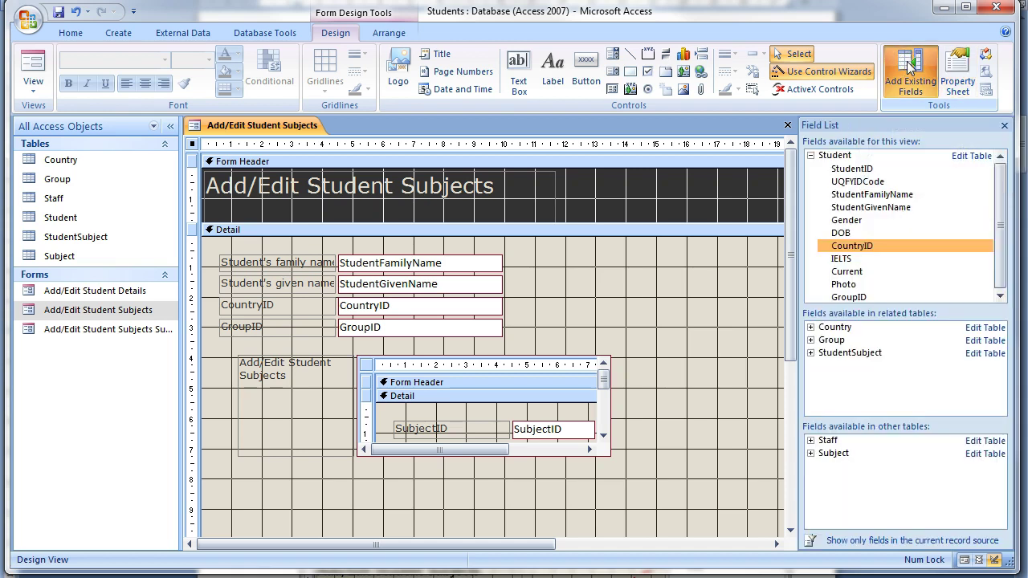
Step: Delete the CountryID text box and its label from the form's Detail section
left_click(866, 251)
left_click_drag(864, 250, 415, 307)
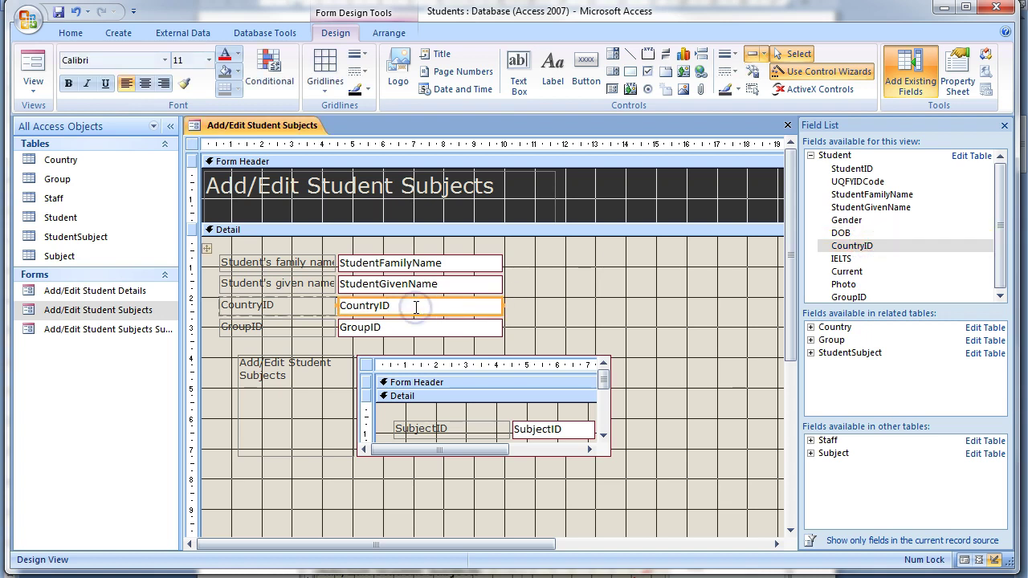
key("Delete")
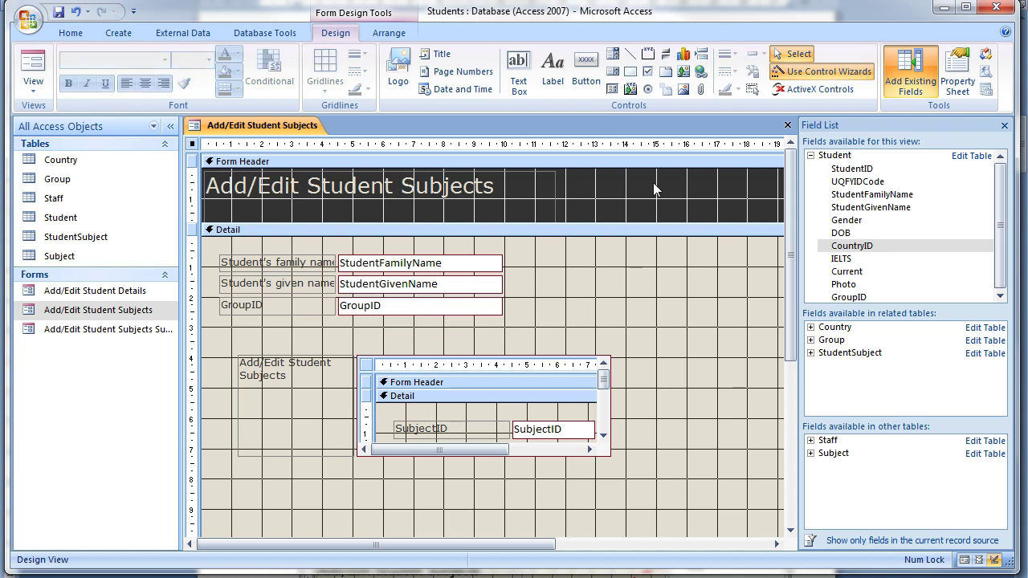
Step: With control wizards enabled, insert a combo box between the given name and GroupID fields that looks up its values in a table or query
left_click(811, 73)
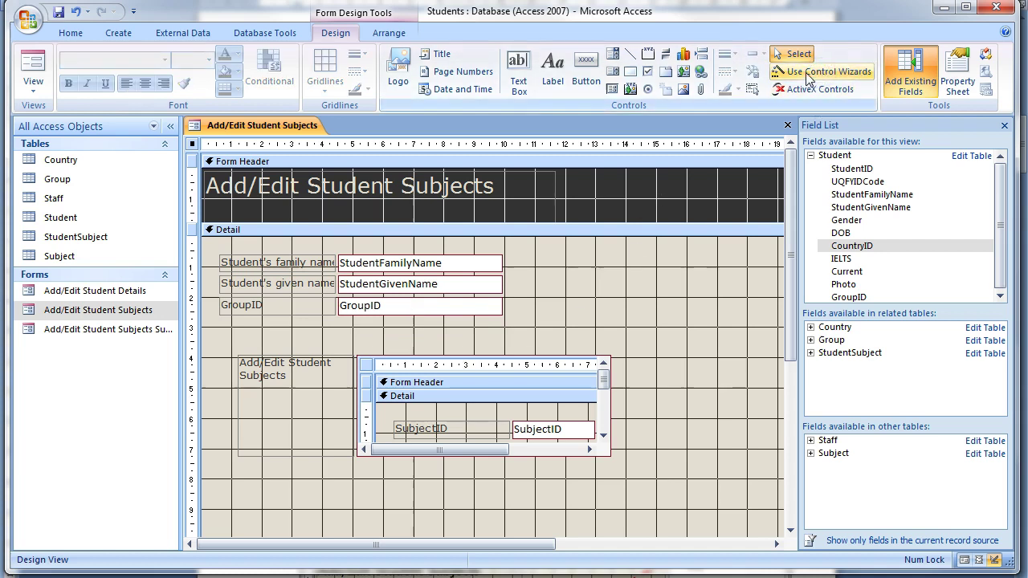
left_click(807, 72)
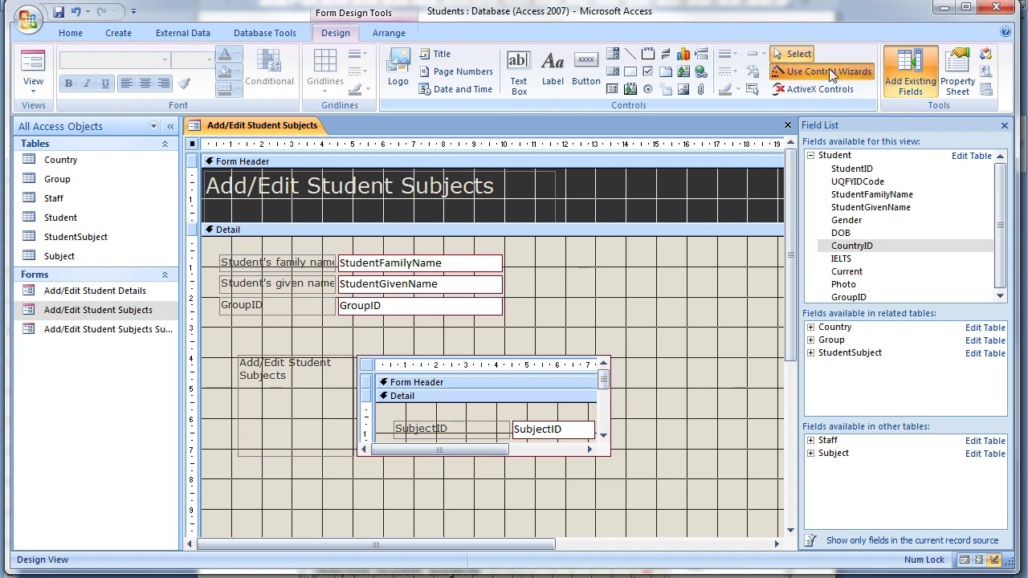
left_click(614, 58)
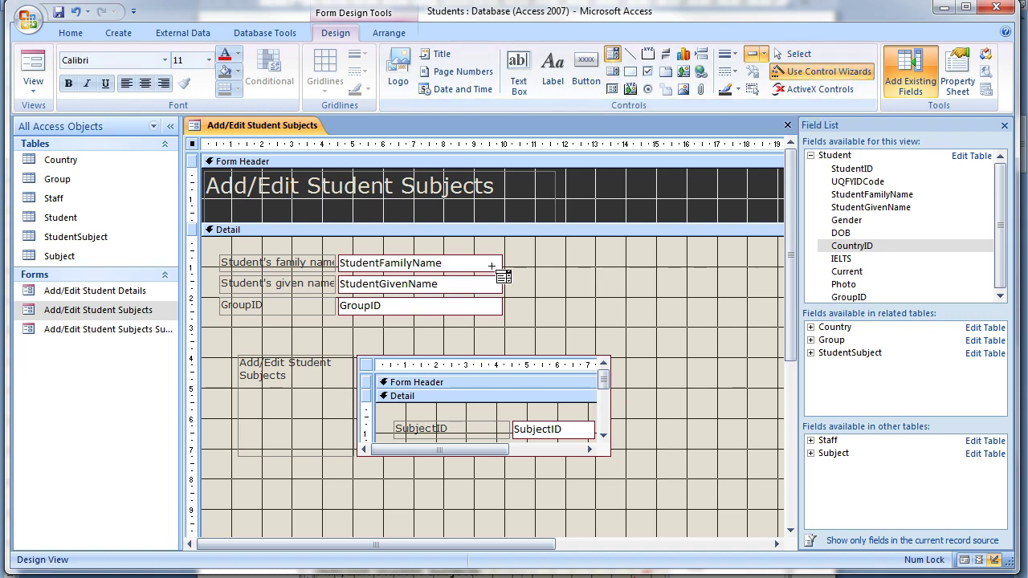
left_click(340, 304)
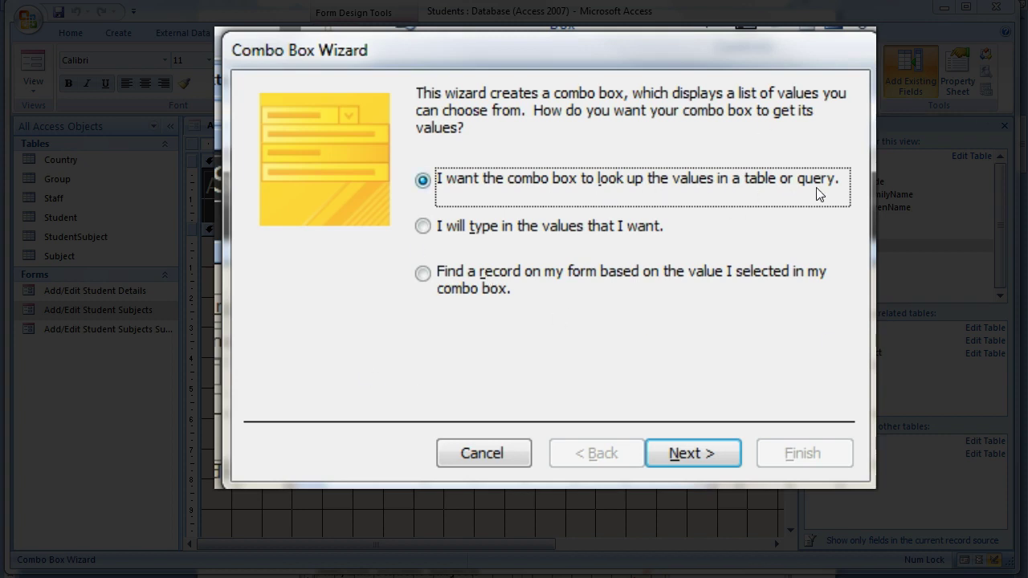
left_click(687, 454)
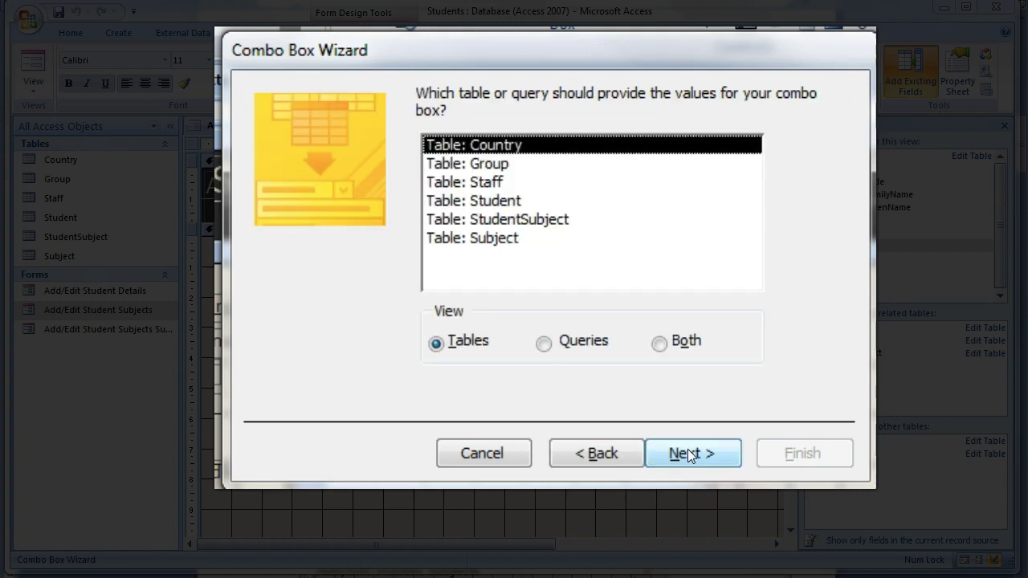
Step: Use the Country table as the combo box source and include only its CountryName field
left_click(536, 184)
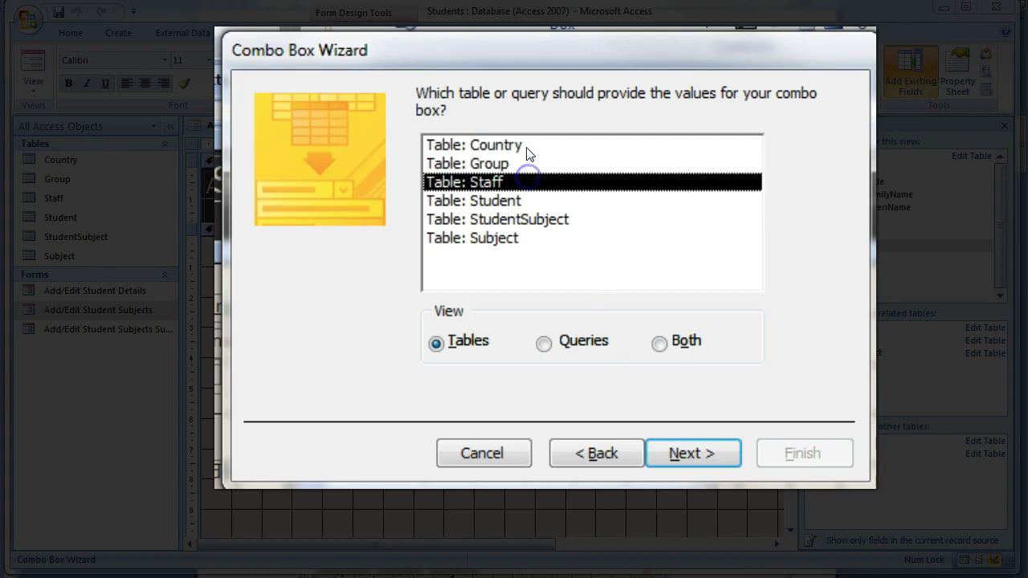
left_click(526, 146)
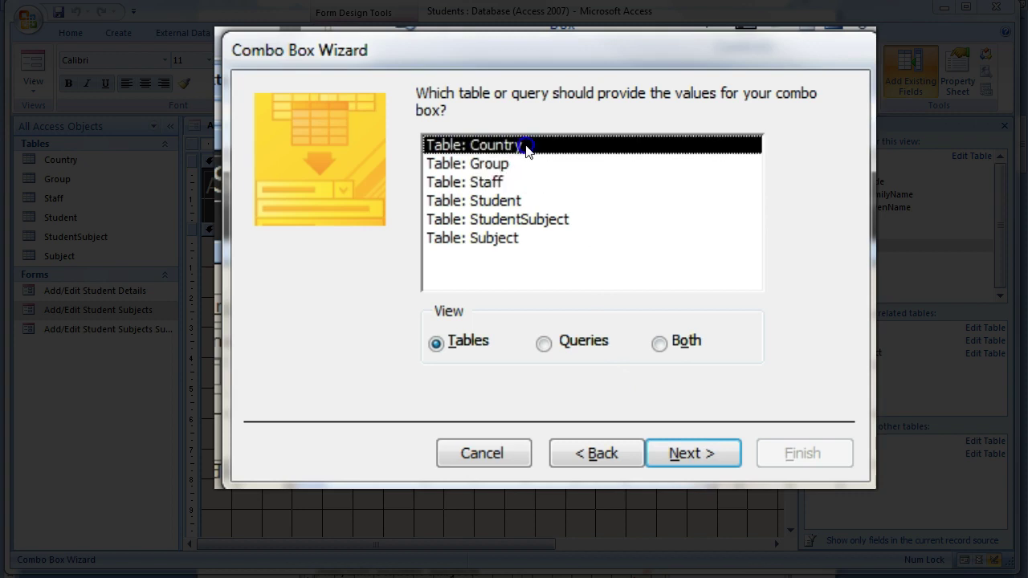
left_click(692, 454)
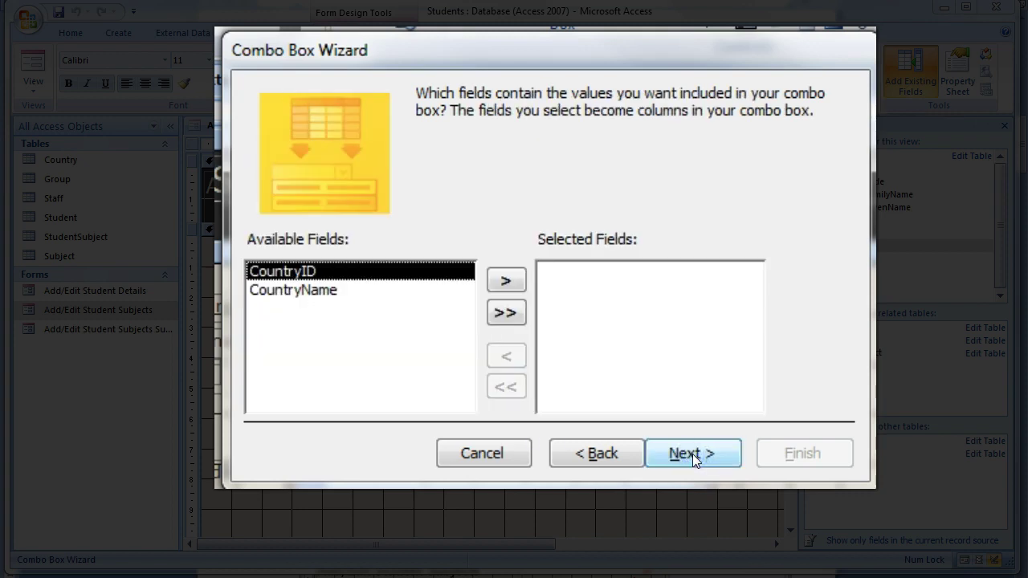
left_click(283, 291)
left_click(504, 280)
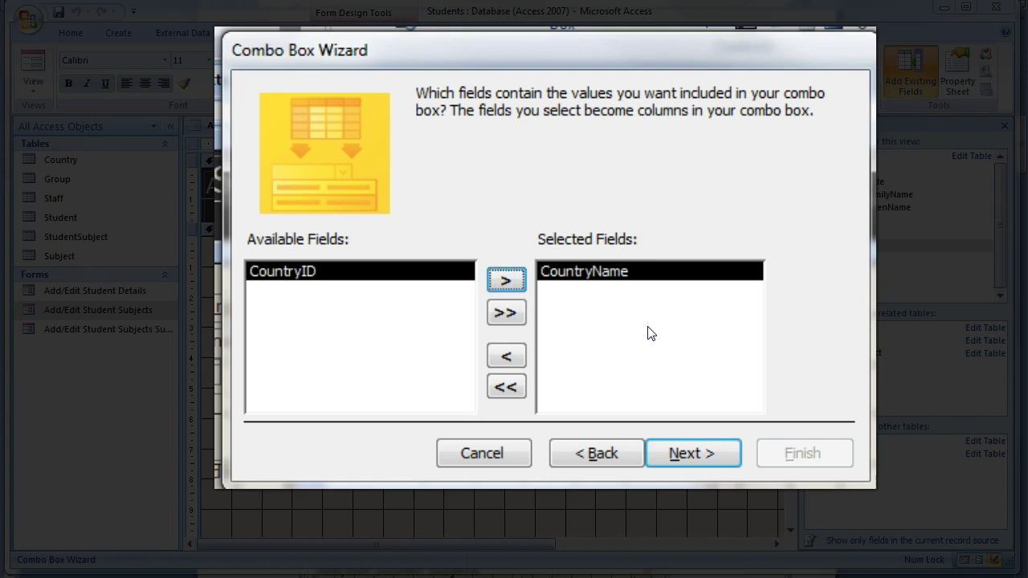
left_click(684, 452)
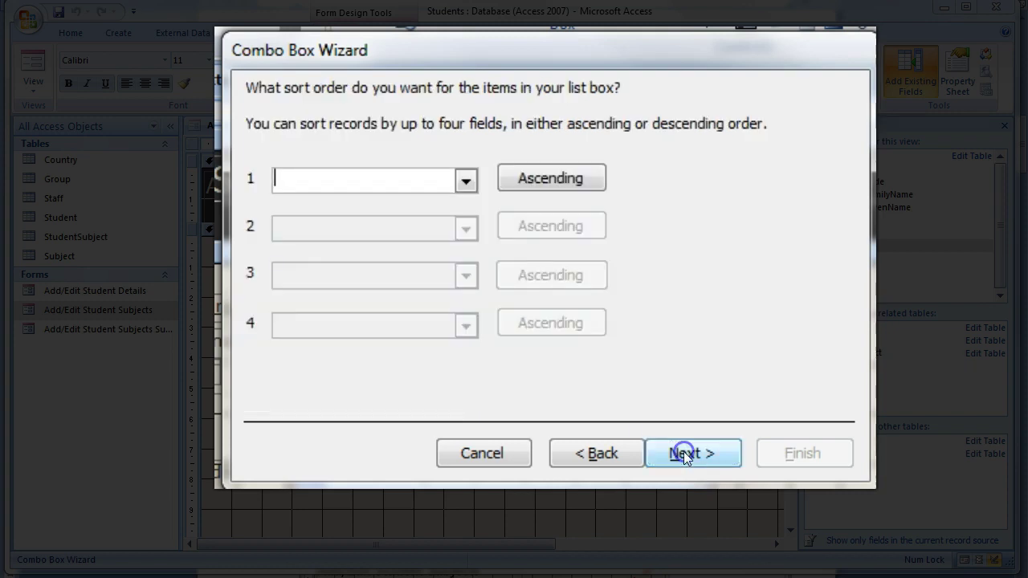
Step: Sort the combo box items by CountryName in ascending order
left_click(464, 183)
left_click(417, 242)
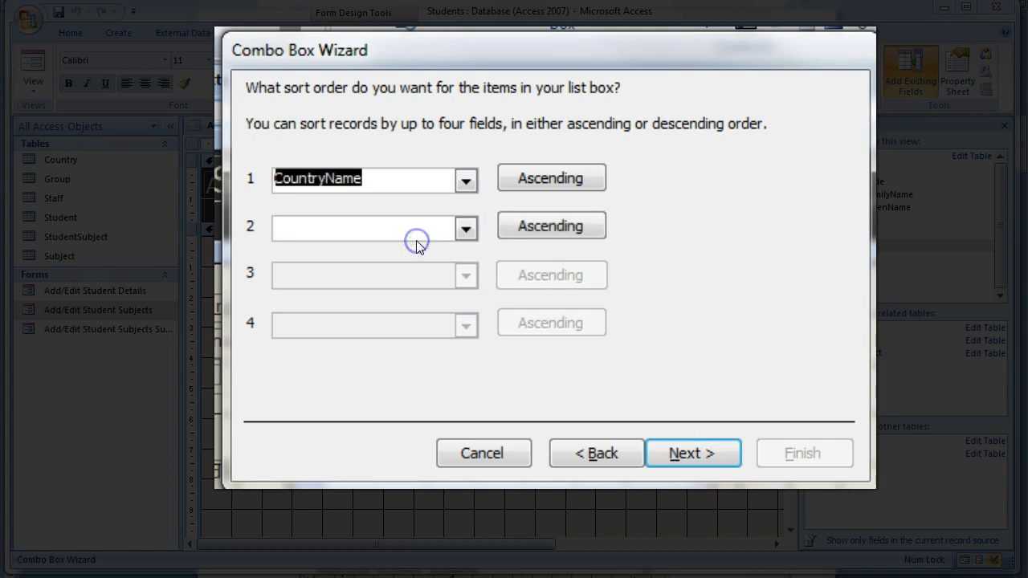
key("BackSpace")
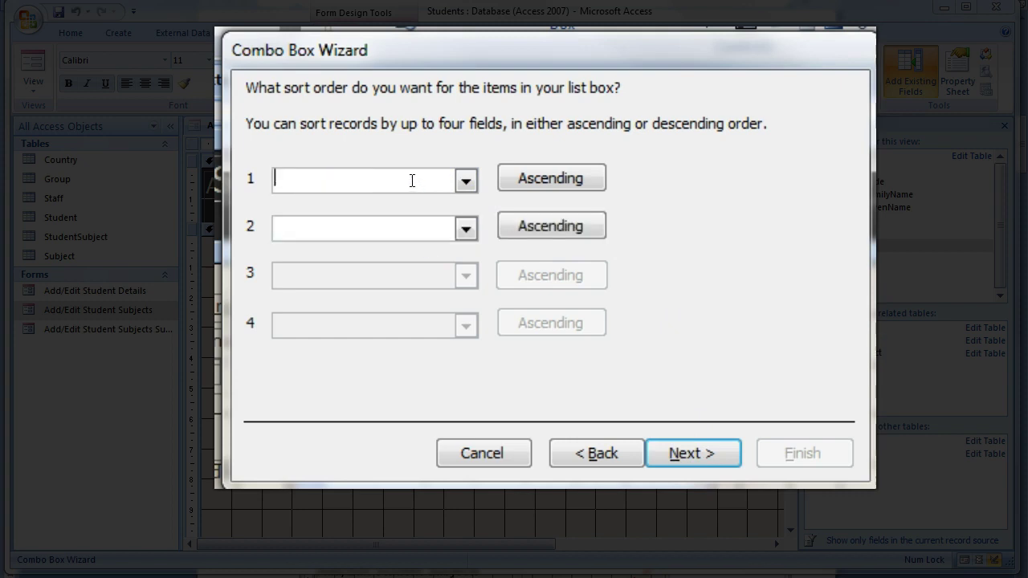
left_click(467, 186)
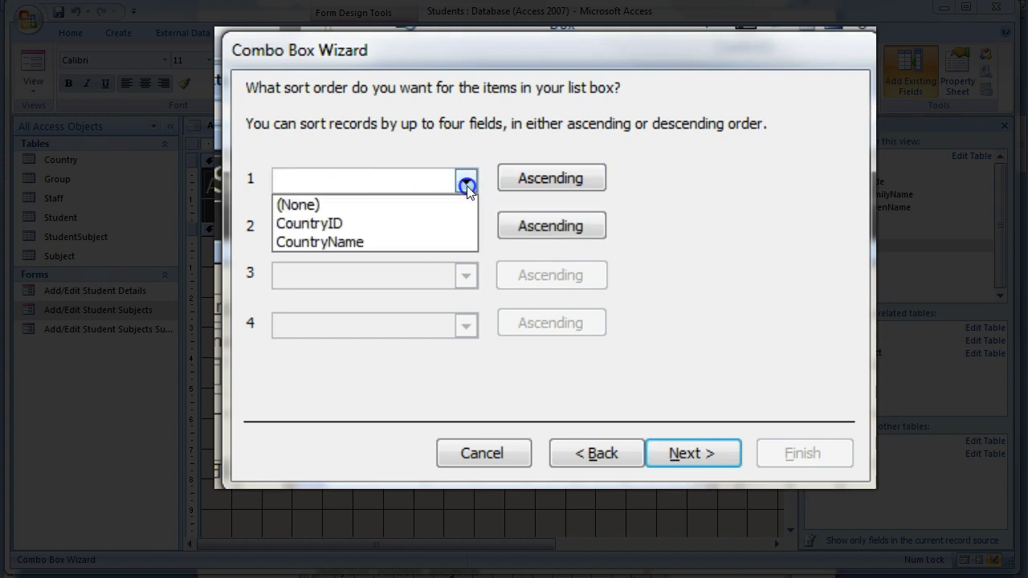
left_click(420, 241)
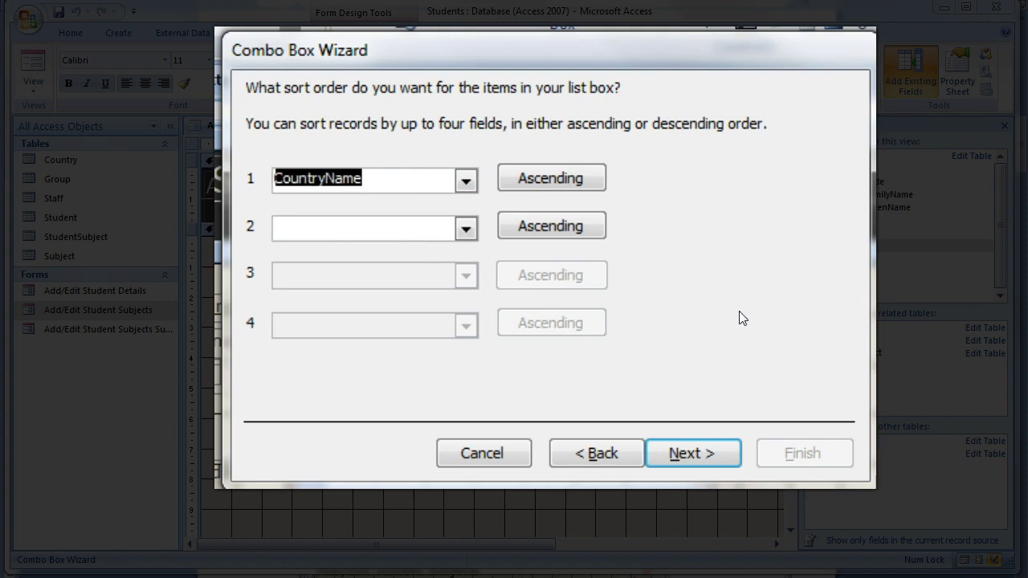
left_click(697, 450)
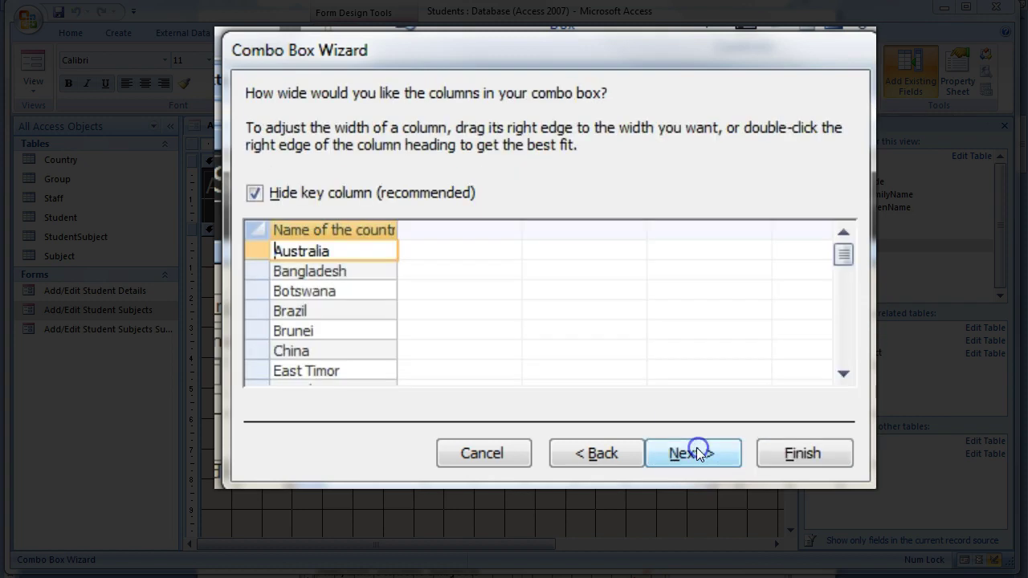
Step: Check the country list with and without the key column, and accept the layout with the key column hidden
scroll(296, 318, "down", 12)
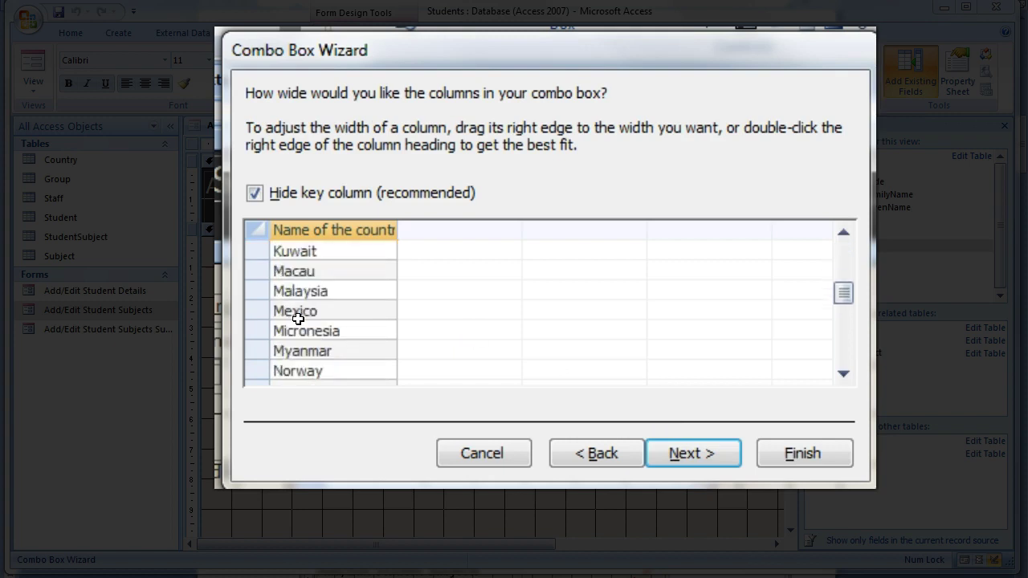
scroll(298, 319, "down", 2)
scroll(298, 319, "up", 8)
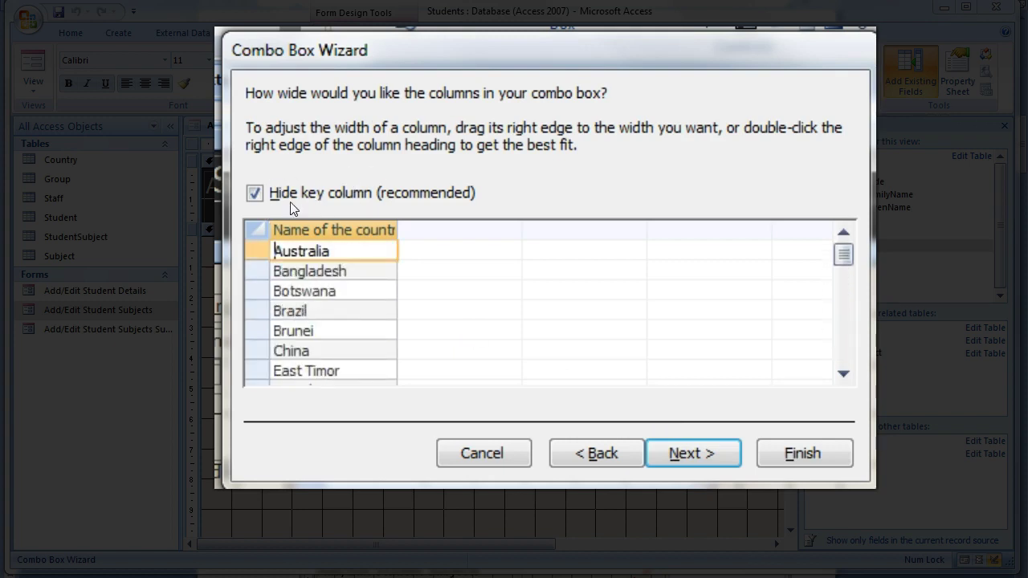
left_click(253, 192)
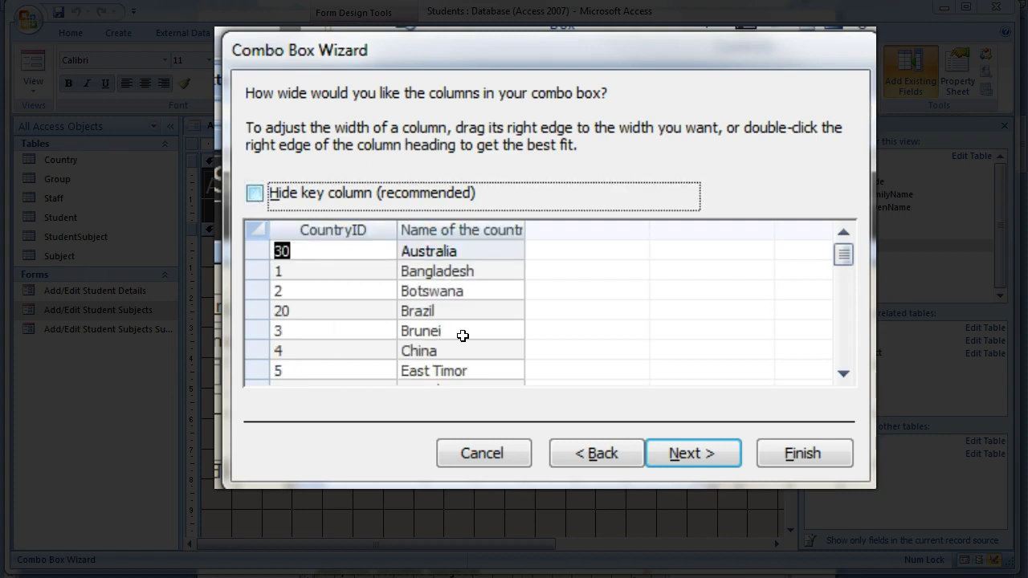
left_click(254, 193)
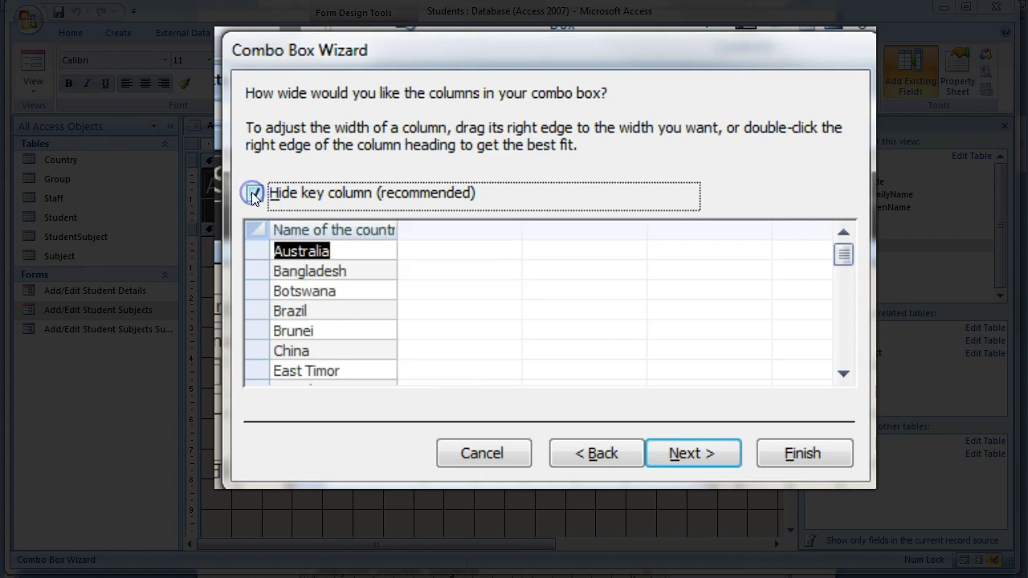
left_click(695, 453)
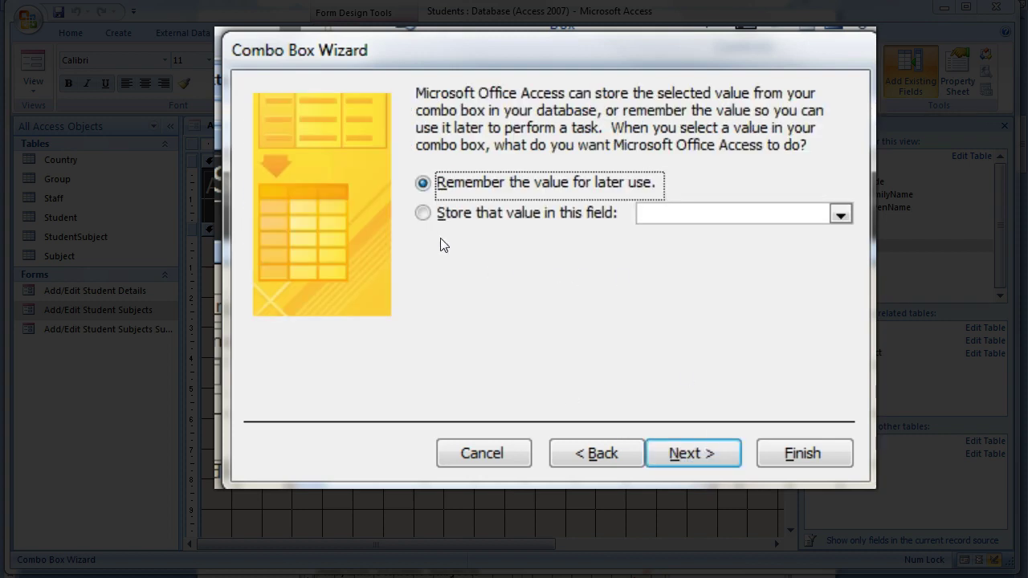
Step: Store the value selected in the combo box in the CountryID field
left_click(424, 214)
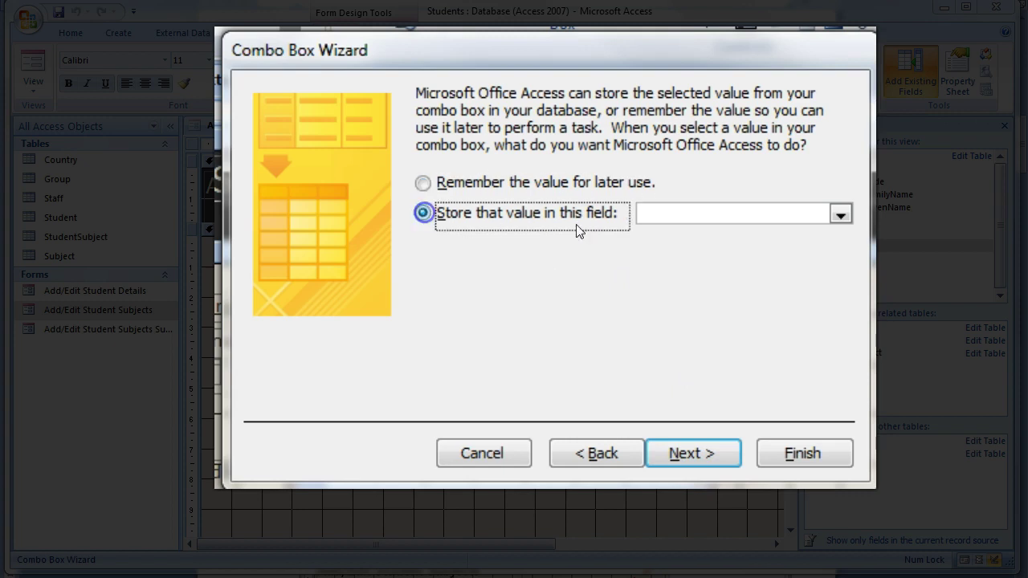
left_click(841, 215)
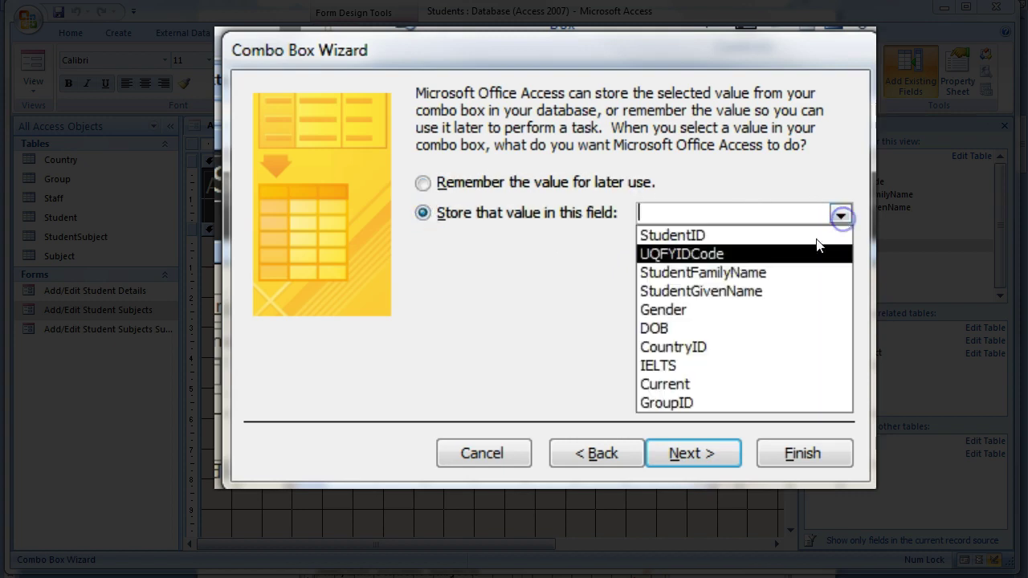
left_click(705, 347)
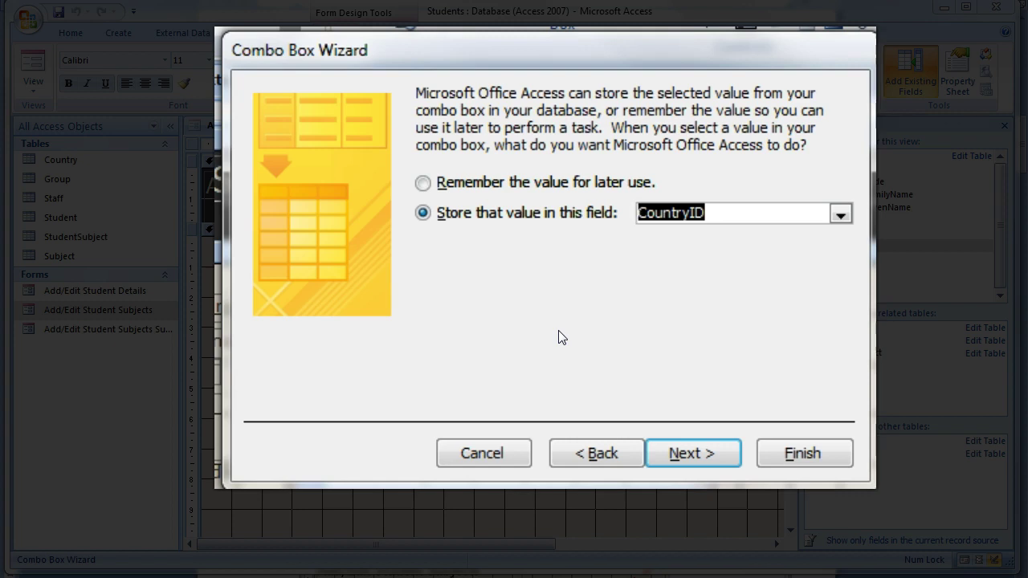
left_click(692, 451)
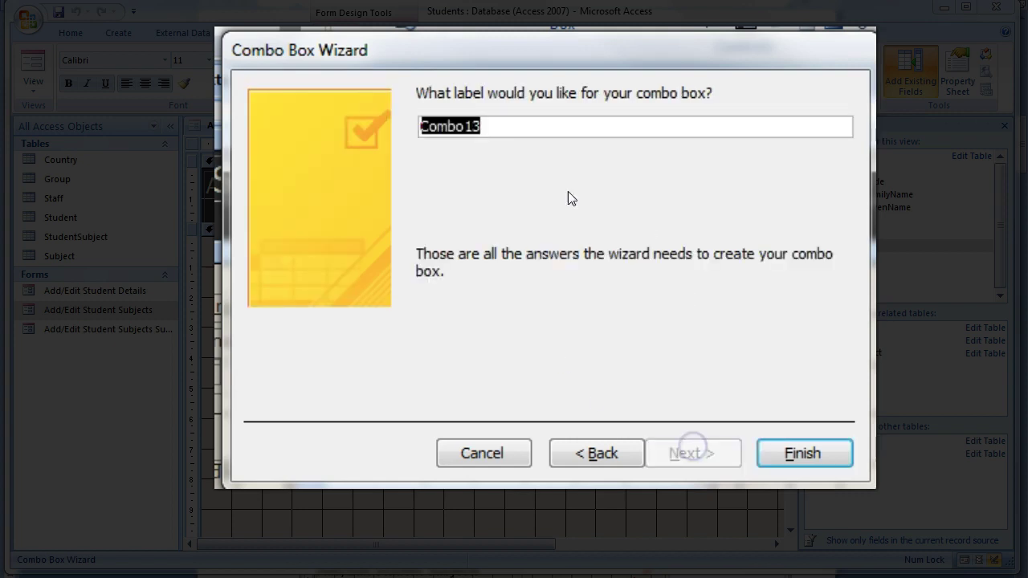
Step: Label the combo box "Country of Origin" and finish the wizard
type("Country of Ori")
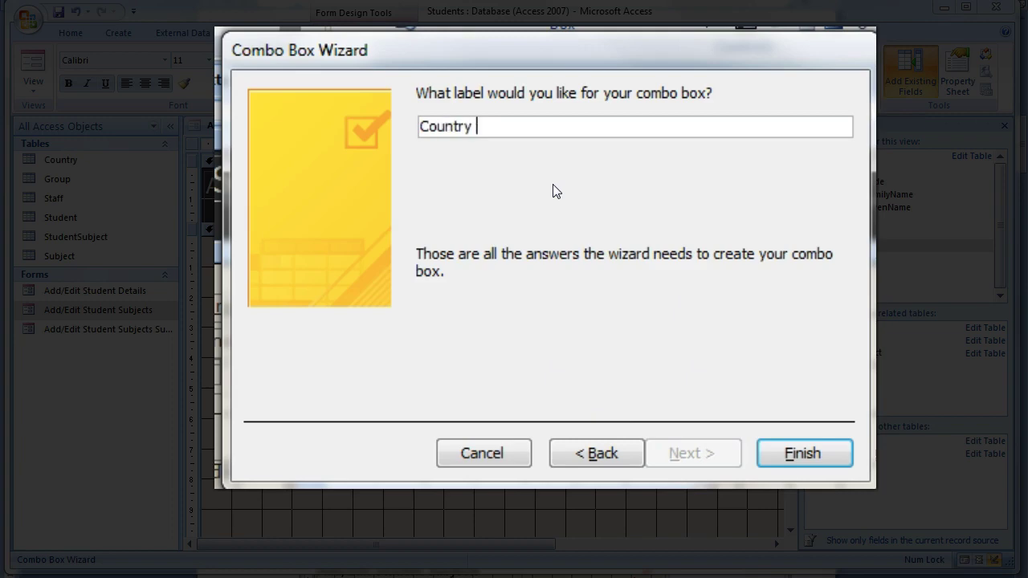
type("gin")
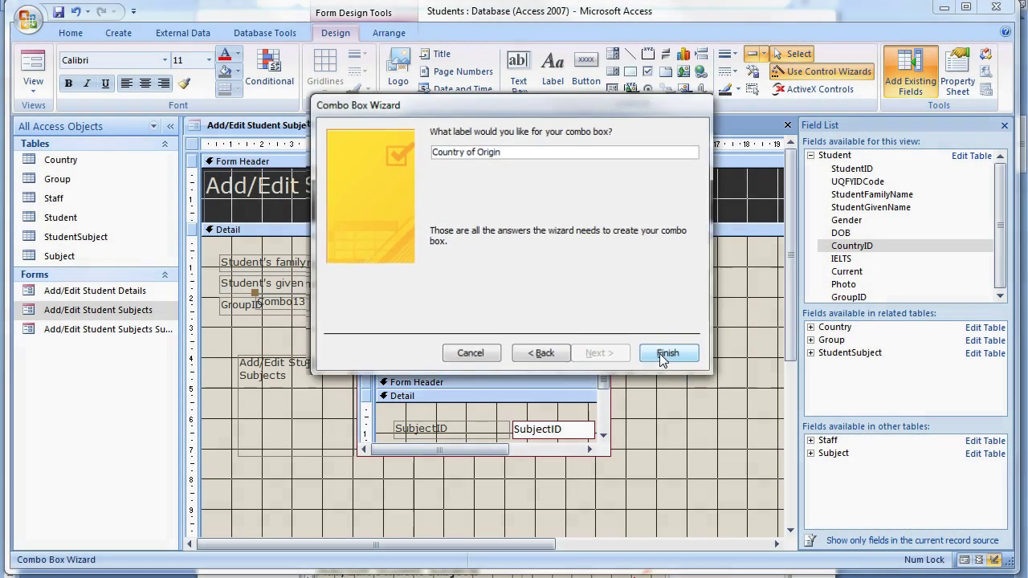
left_click(659, 354)
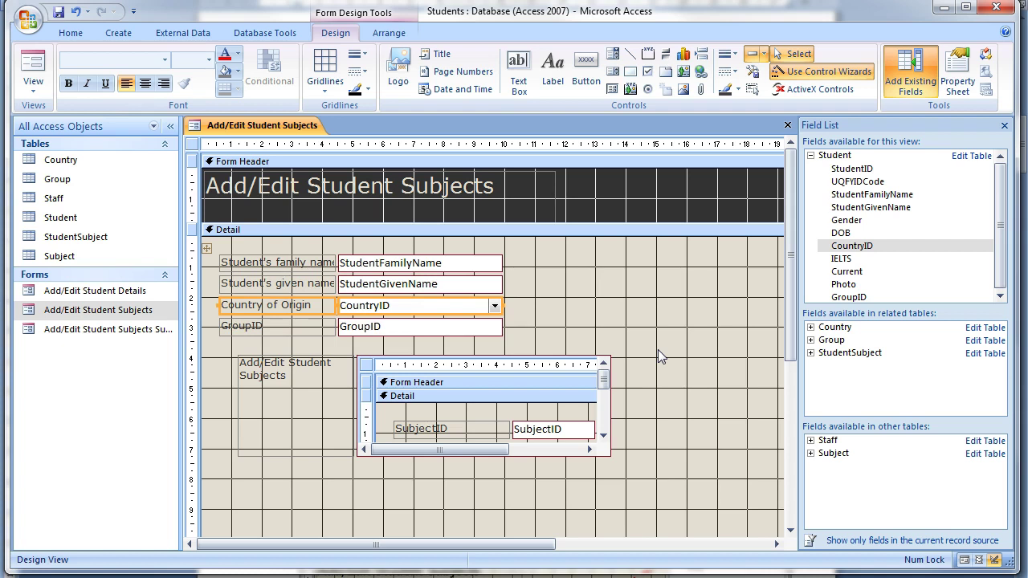
Step: Switch the form to Form view and set the first student's Country of Origin to Germany
key("alt")
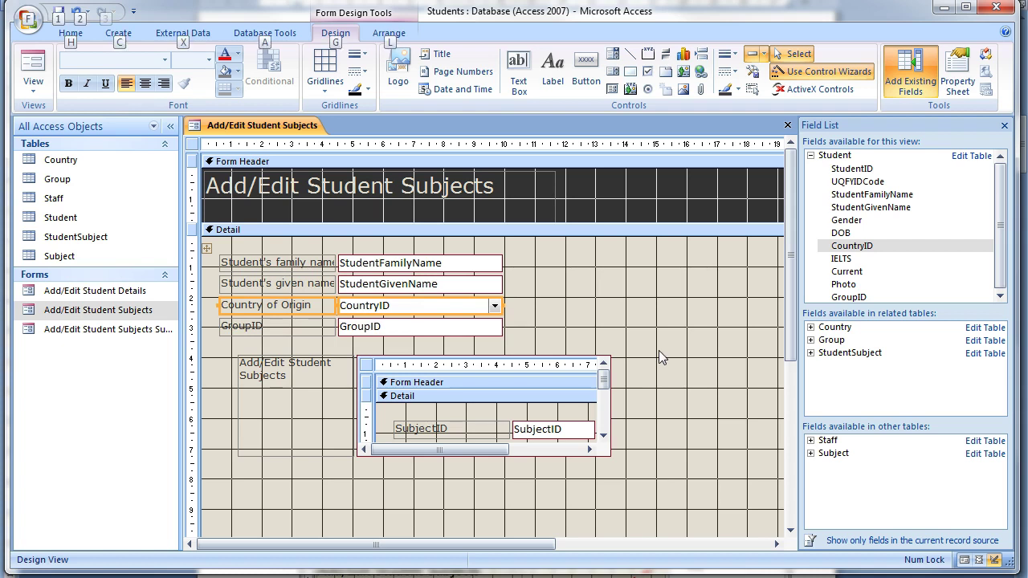
key("h")
left_click(33, 74)
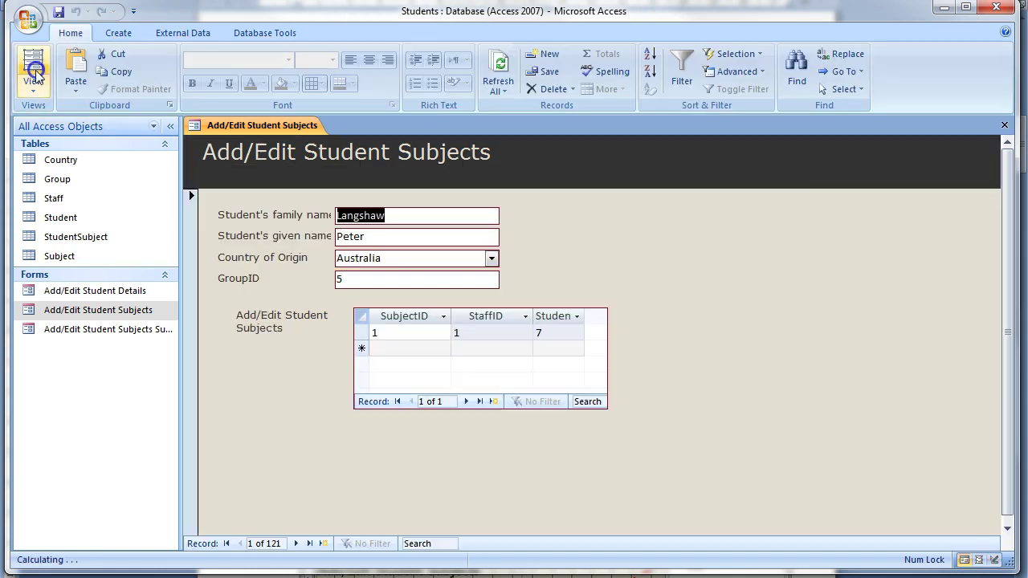
left_click(492, 258)
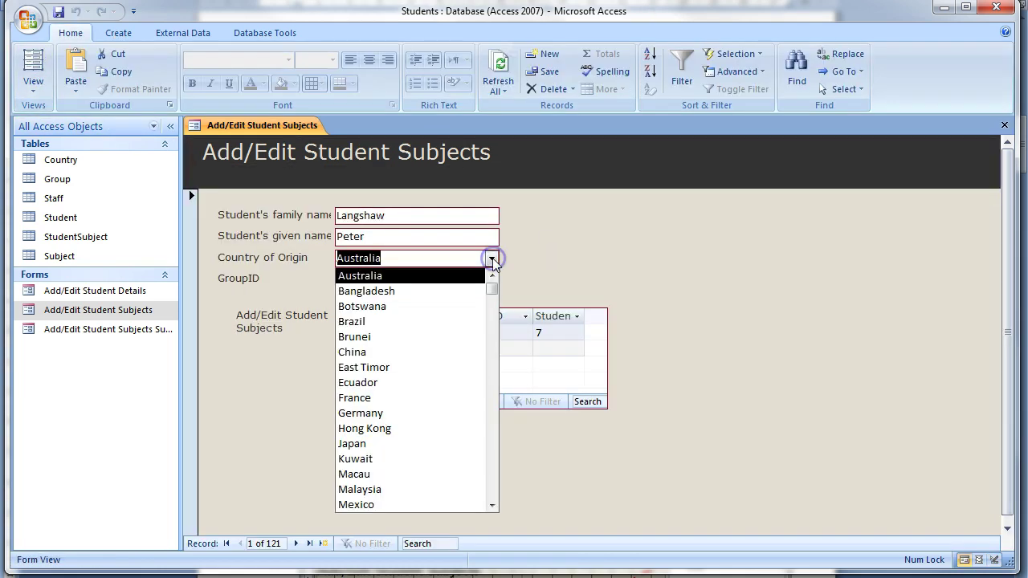
left_click(382, 414)
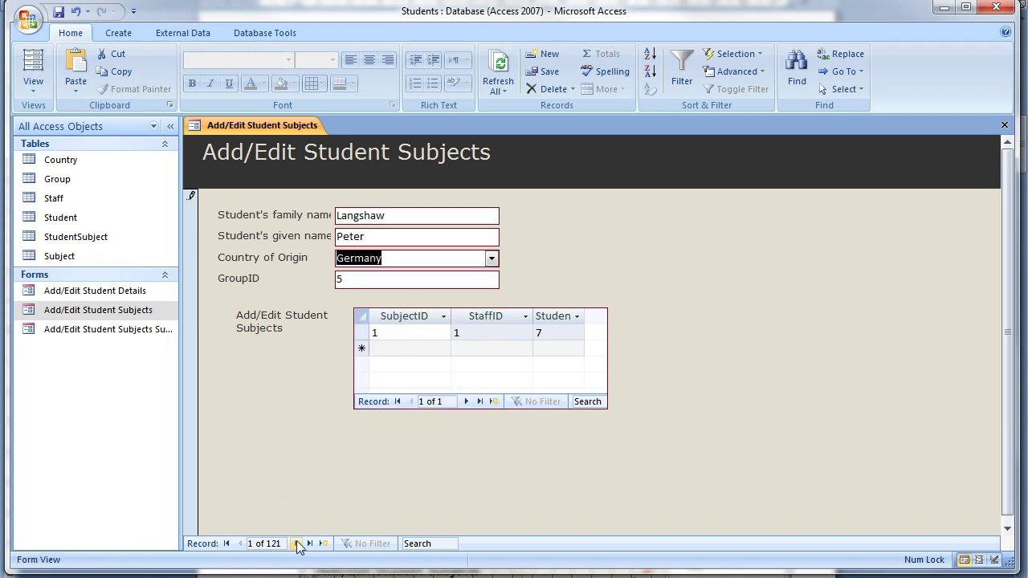
Step: Go to the second student record and choose Bangladesh from its Country of Origin list
left_click(296, 544)
left_click(491, 258)
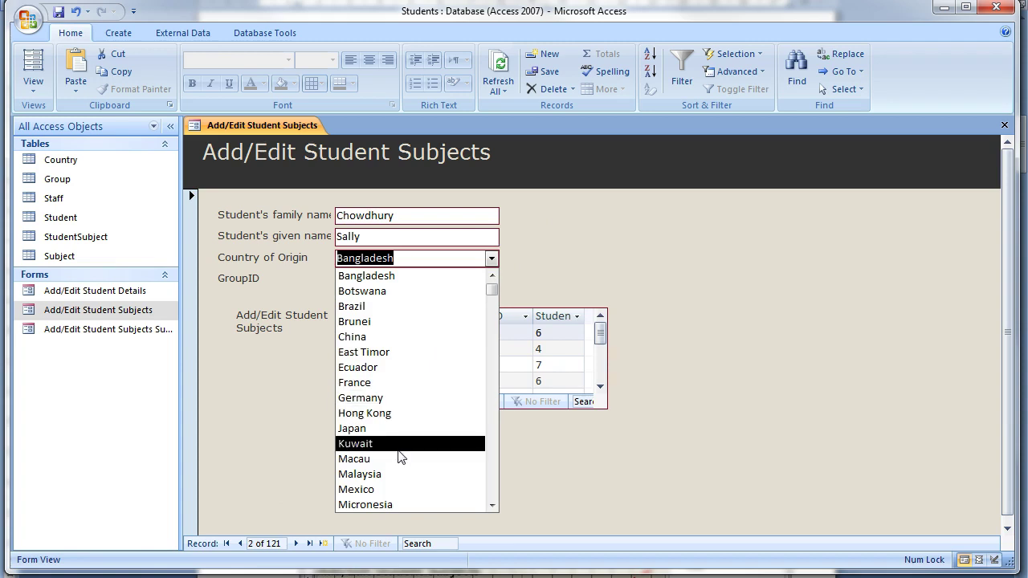
scroll(401, 453, "down", 1)
scroll(402, 454, "up", 2)
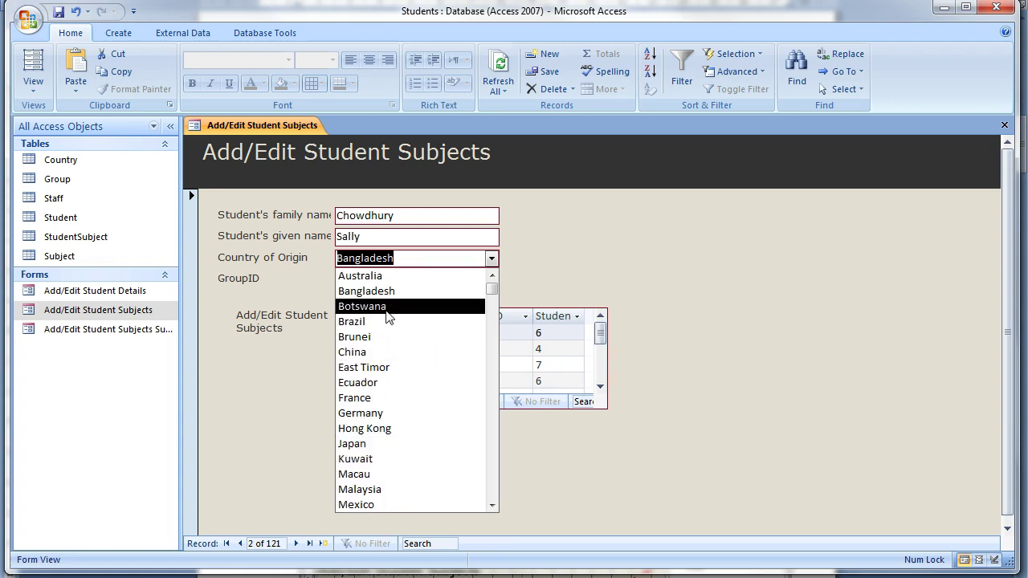
left_click(381, 292)
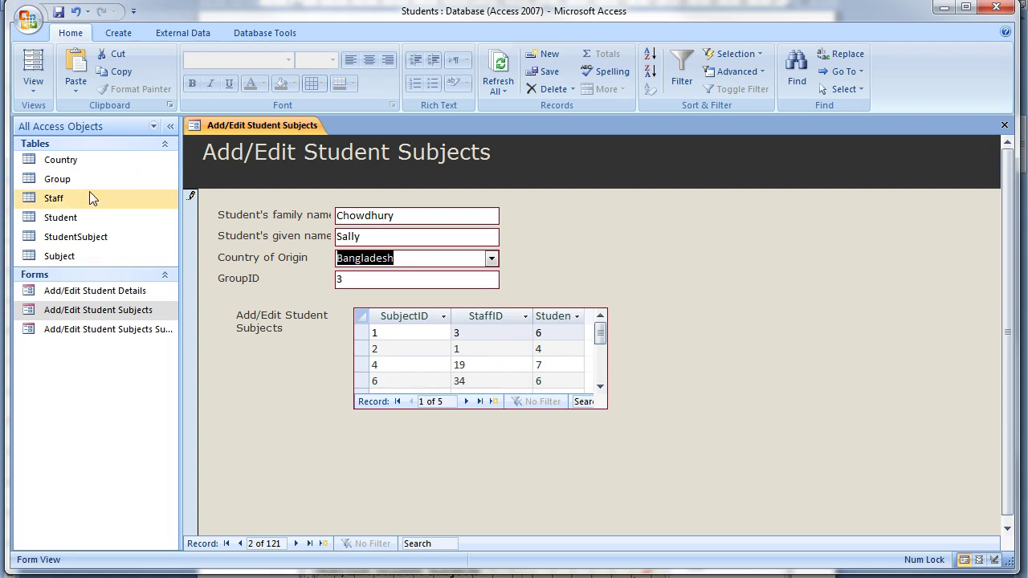
Step: Open the Student table, compare the CountryID values stored for the first two students, and close the table
left_click(56, 219)
double_click(56, 219)
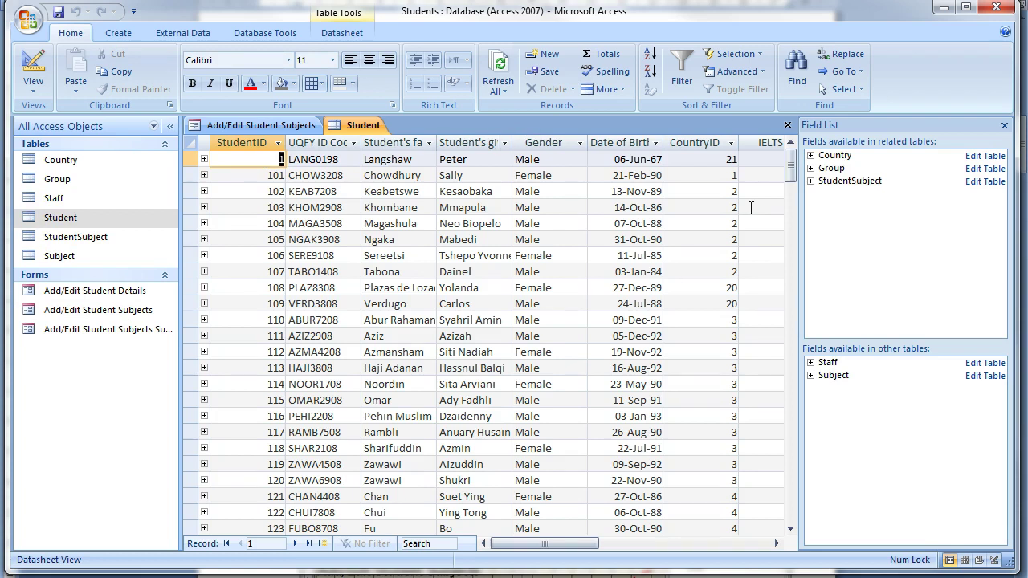
left_click(707, 160)
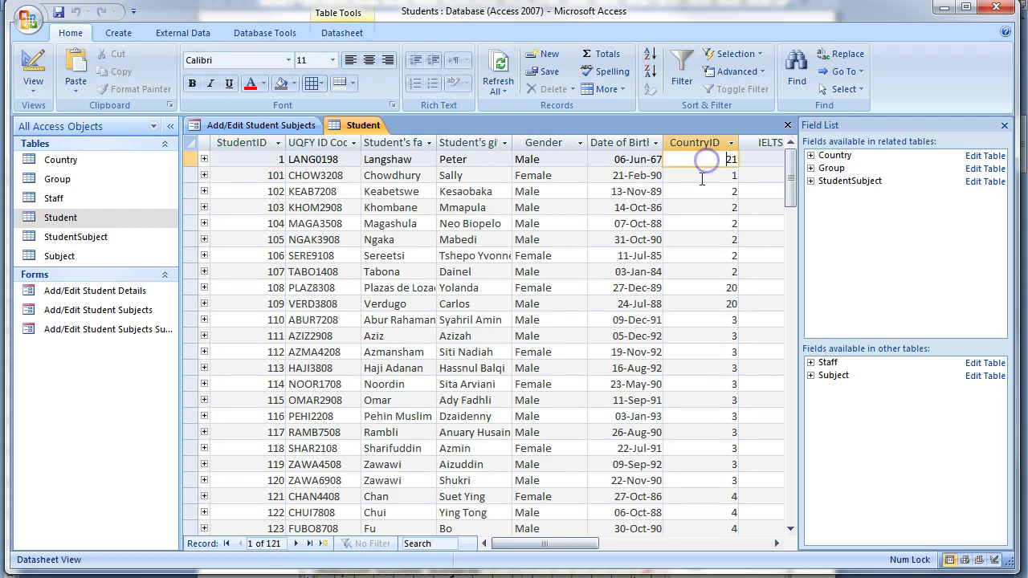
left_click(702, 175)
left_click(702, 157)
left_click(703, 177)
left_click(701, 159)
left_click(700, 177)
left_click(787, 126)
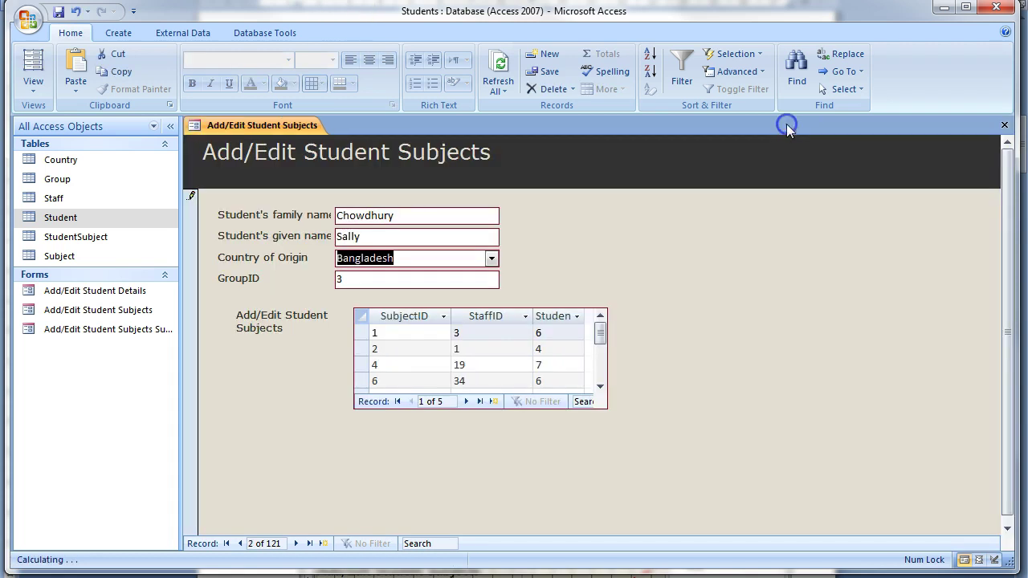
Step: Return to the first student record and set its Country of Origin to Malaysia
left_click(596, 241)
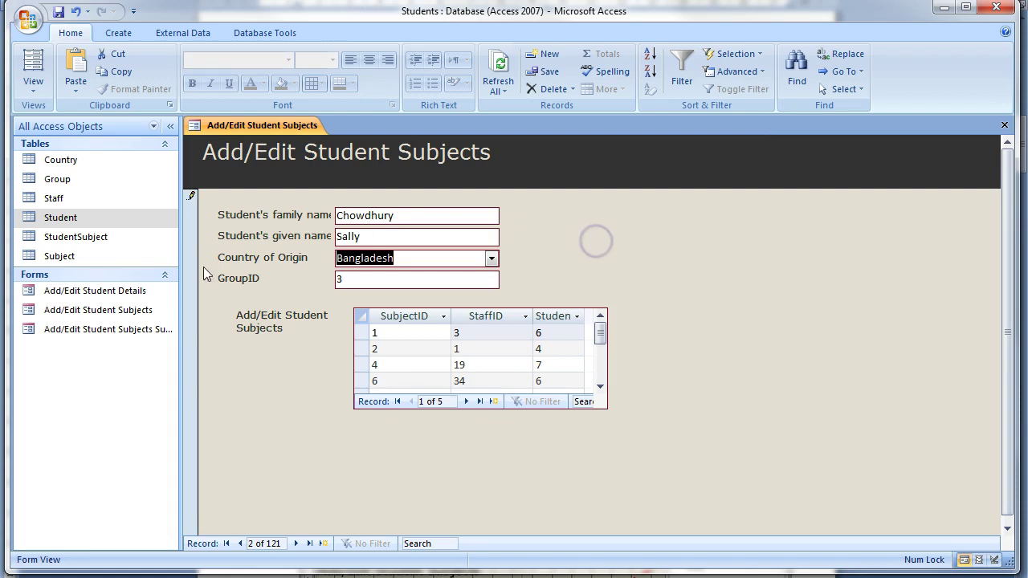
left_click(492, 258)
left_click(492, 257)
left_click(239, 543)
left_click(491, 258)
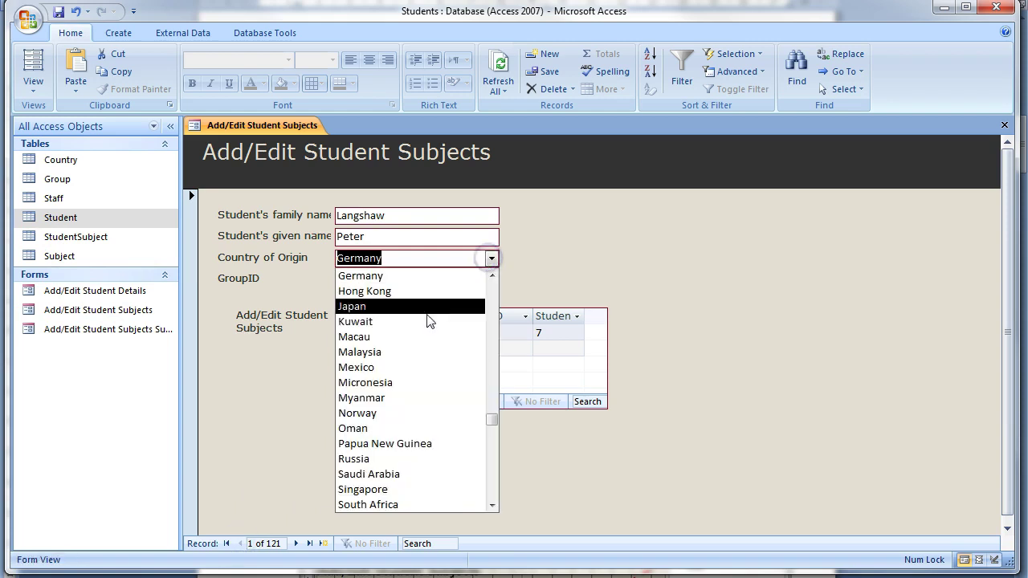
left_click(398, 352)
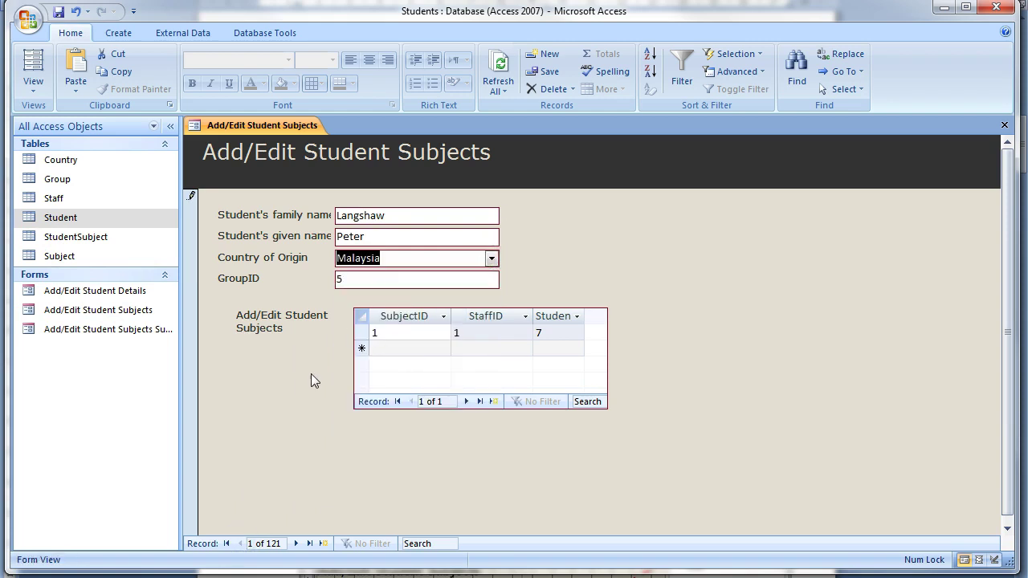
Step: Set the first student's Country of Origin to Australia
left_click(492, 258)
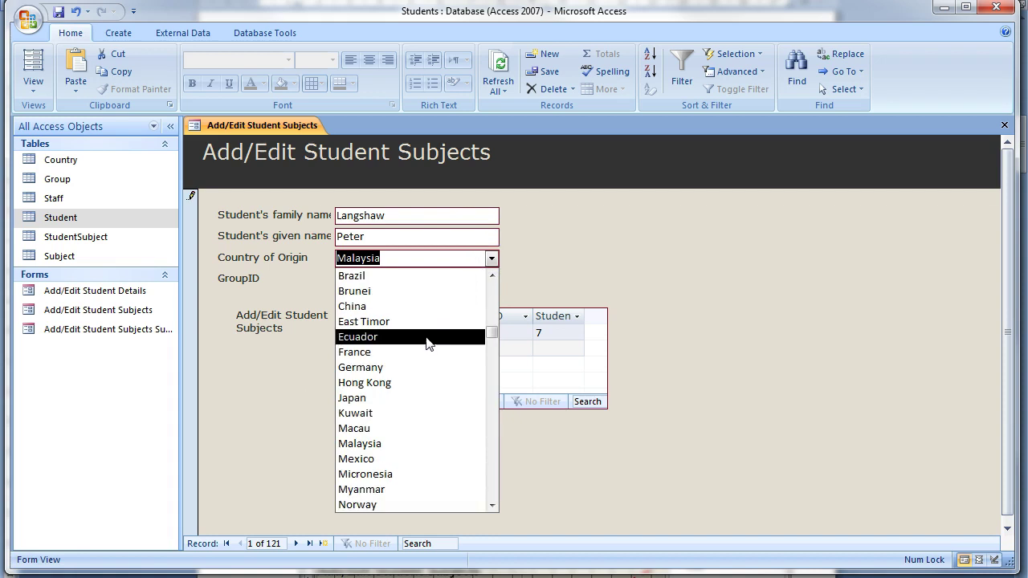
scroll(427, 344, "up", 1)
left_click(403, 277)
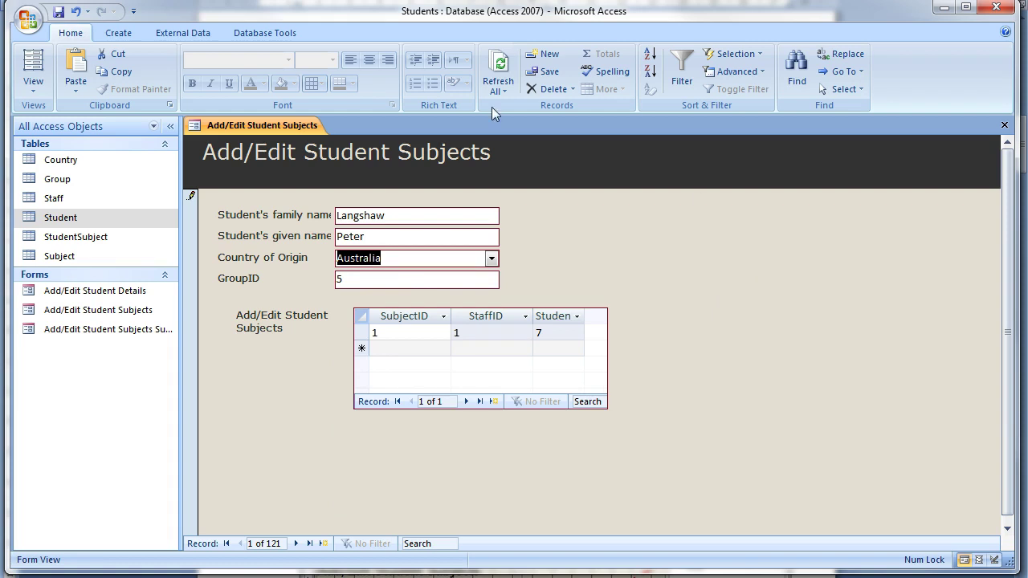
Step: Switch the form to Design view and delete the GroupID text box
left_click(33, 89)
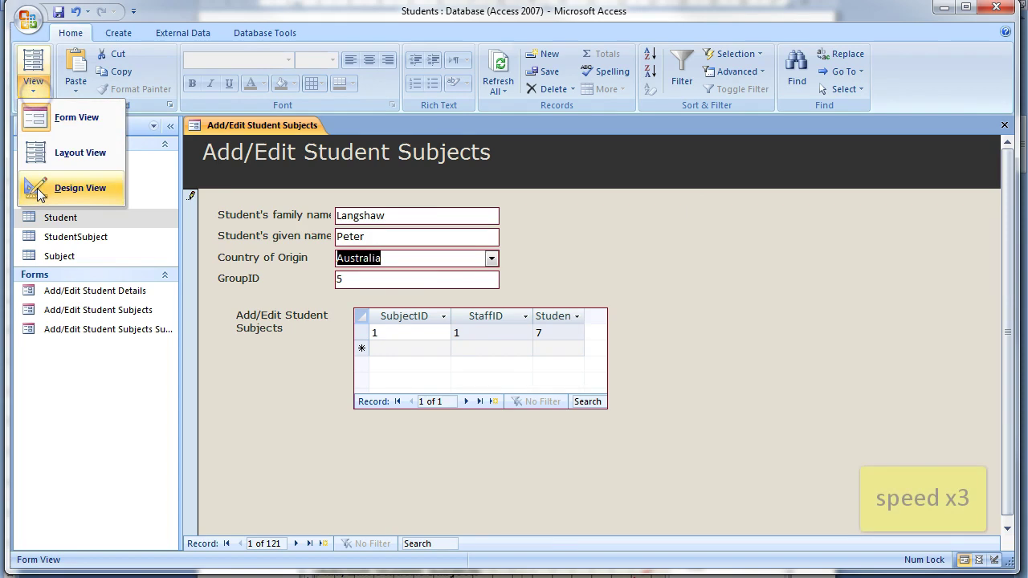
left_click(69, 184)
left_click(351, 327)
key("Delete")
Step: Add a combo box for GroupID below the Country of Origin control, using GroupName from the Group table as its values
left_click_drag(847, 296, 342, 322)
left_click(596, 348)
left_click(482, 172)
left_click(596, 351)
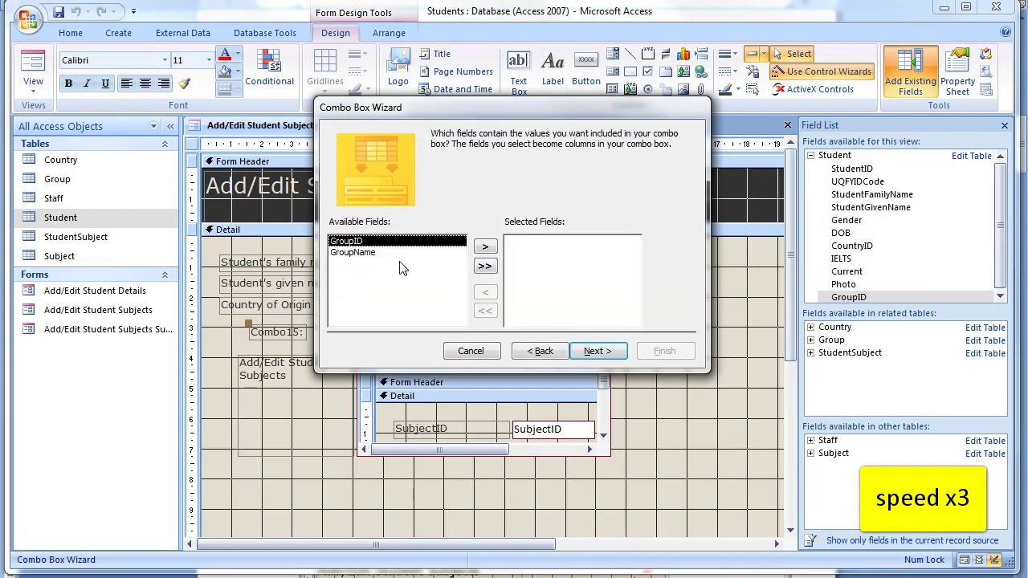
left_click(353, 252)
left_click(485, 246)
left_click(597, 351)
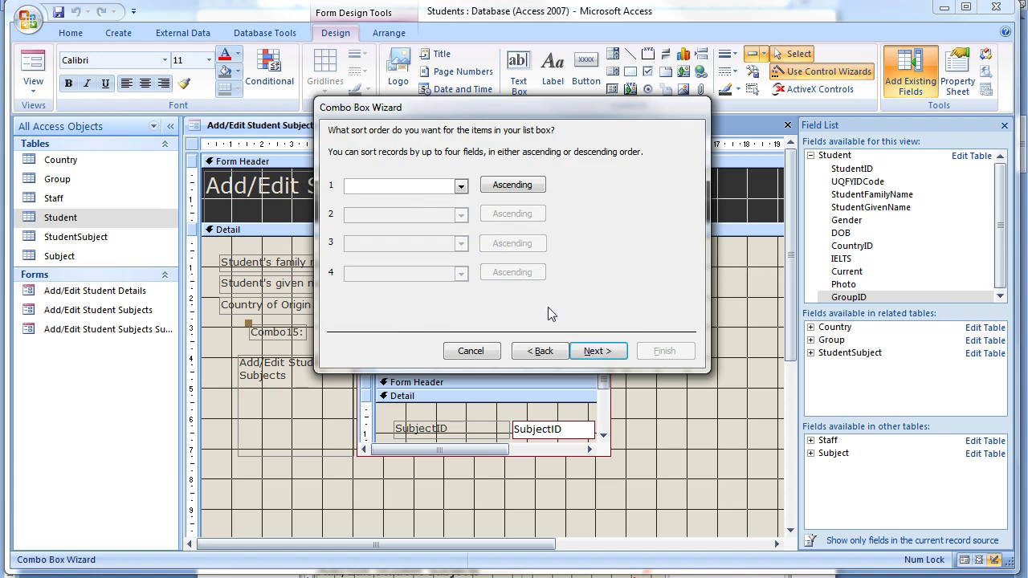
Step: Leave the group list unsorted, store its value in the GroupID field, and label the combo box "Student Group"
left_click(597, 351)
left_click(597, 350)
left_click(482, 206)
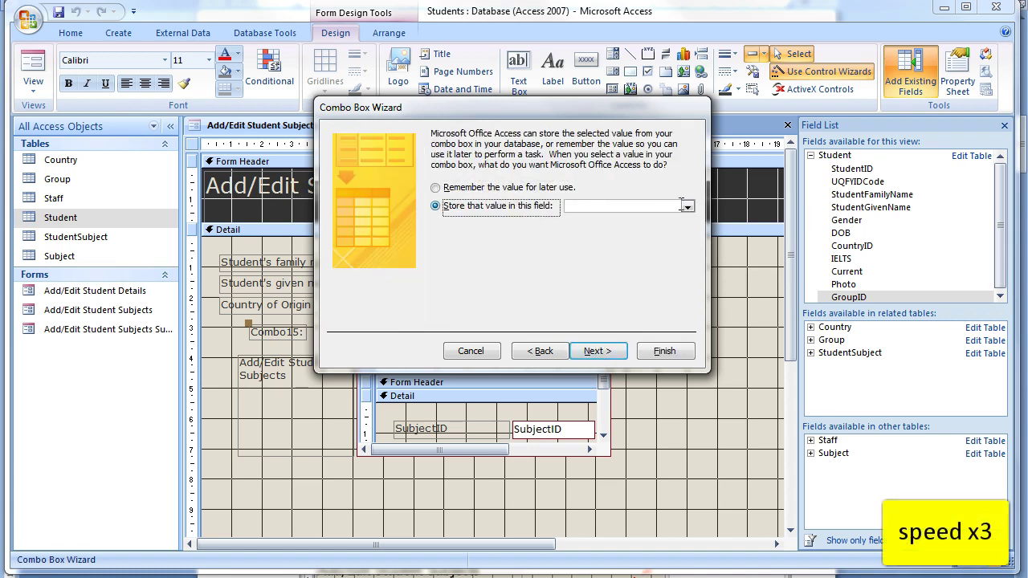
left_click(686, 207)
left_click(586, 320)
left_click(597, 351)
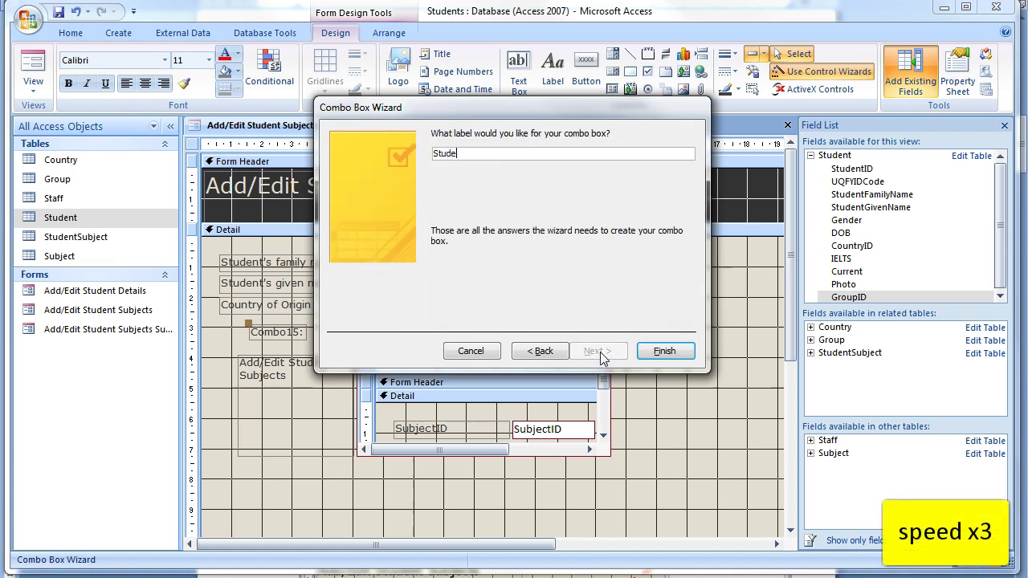
left_click(666, 352)
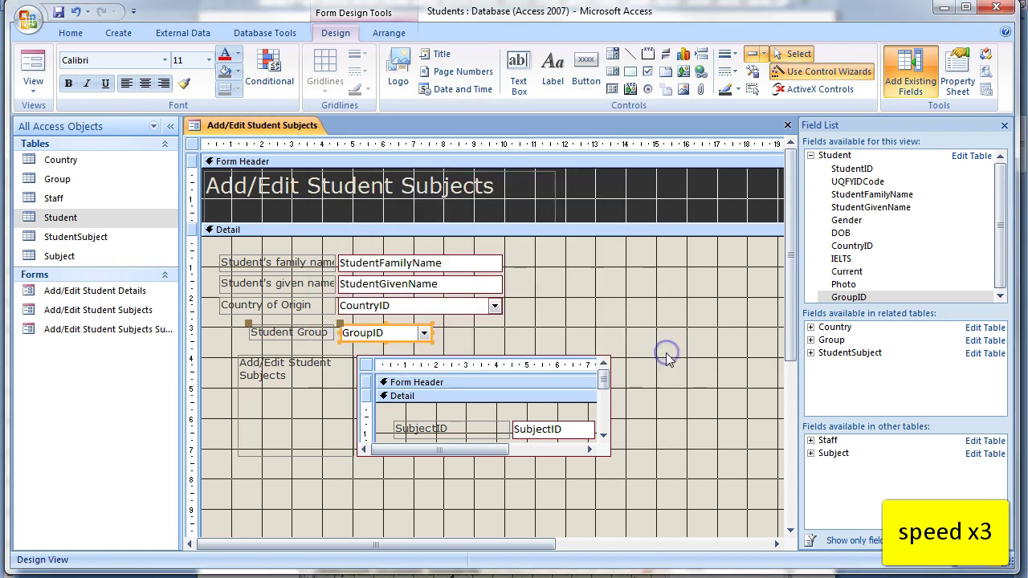
left_click(633, 312)
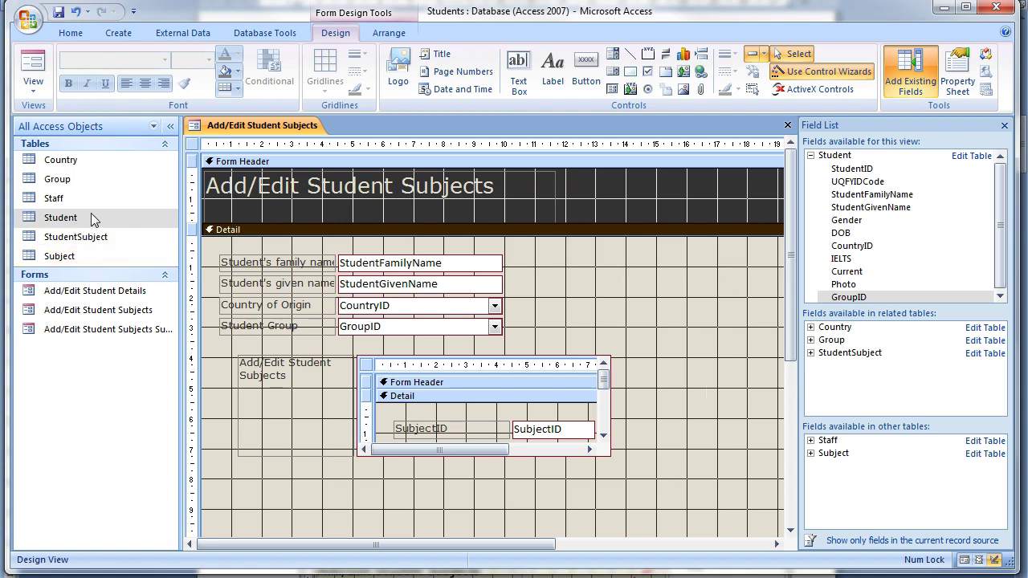
Step: Close the form with its changes saved and open the Add/Edit Student Subjects Subform in Design view
left_click(787, 125)
left_click(453, 327)
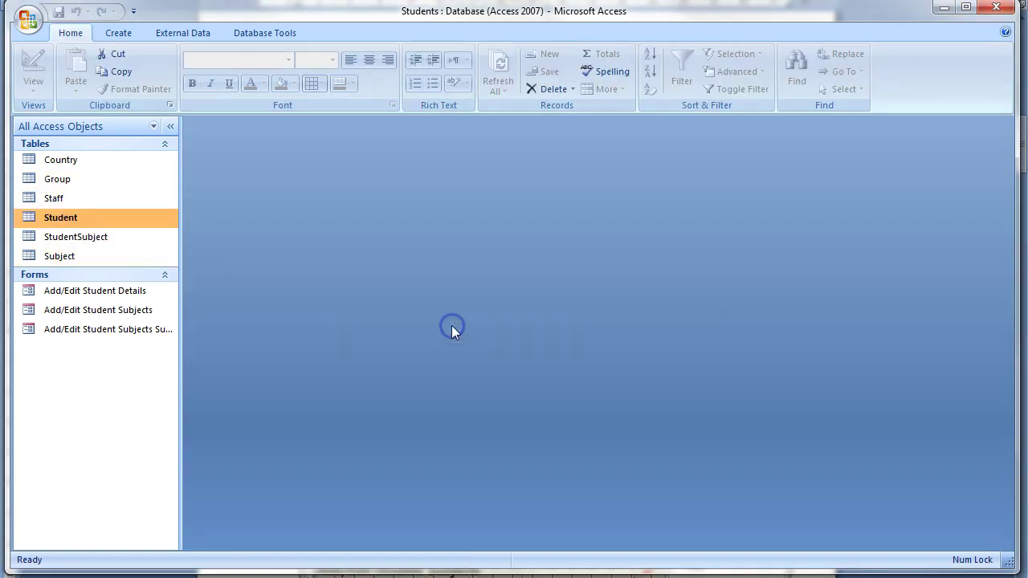
double_click(122, 330)
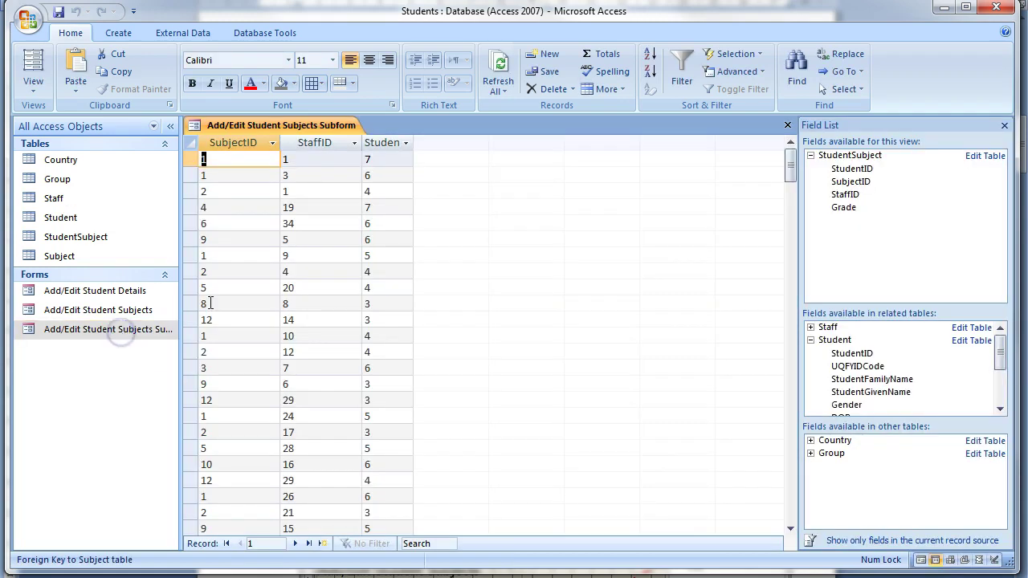
left_click(33, 87)
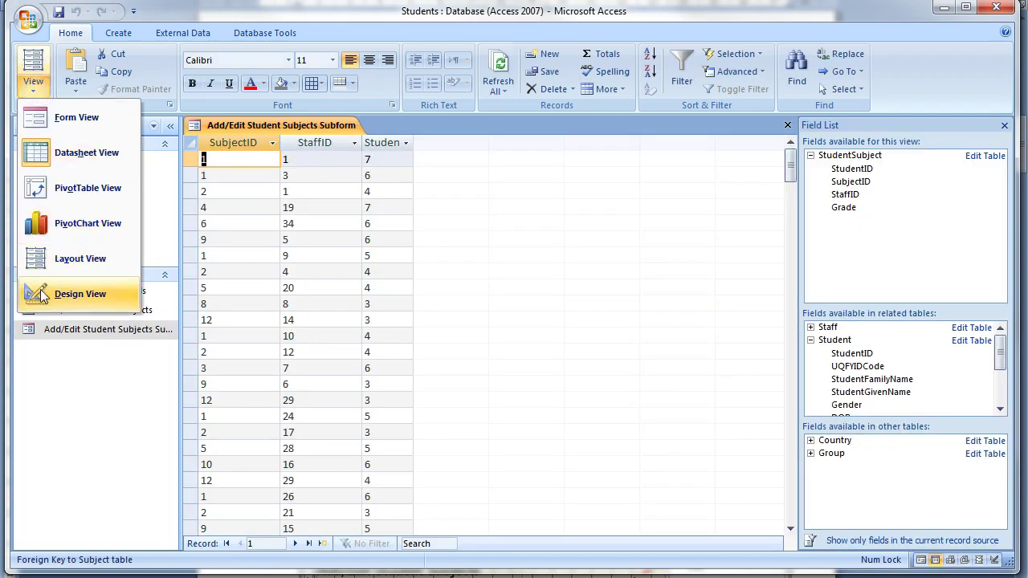
left_click(79, 294)
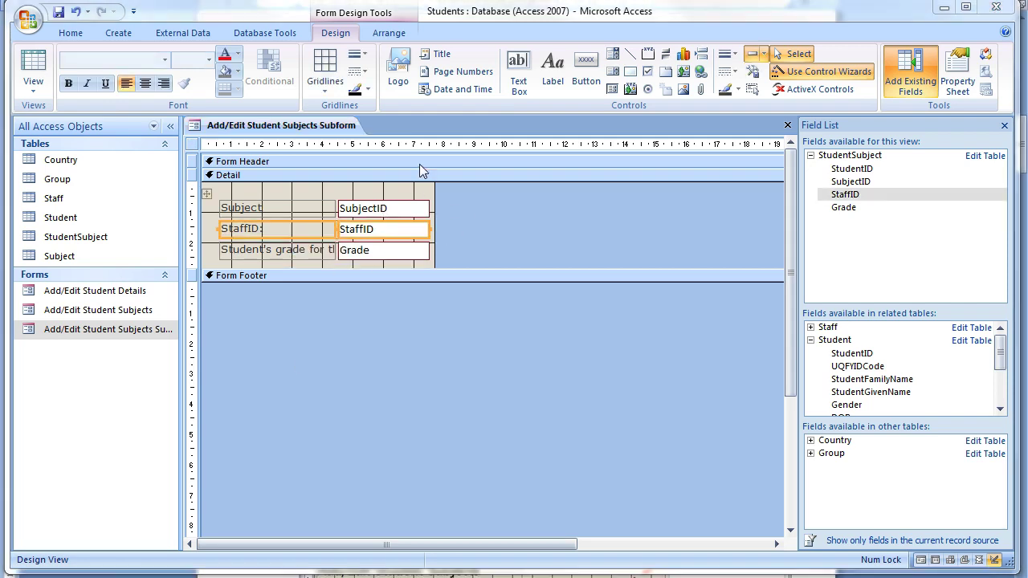
Step: Delete the SubjectID text box from the subform and place a combo box for SubjectID in the same spot
left_click(374, 213)
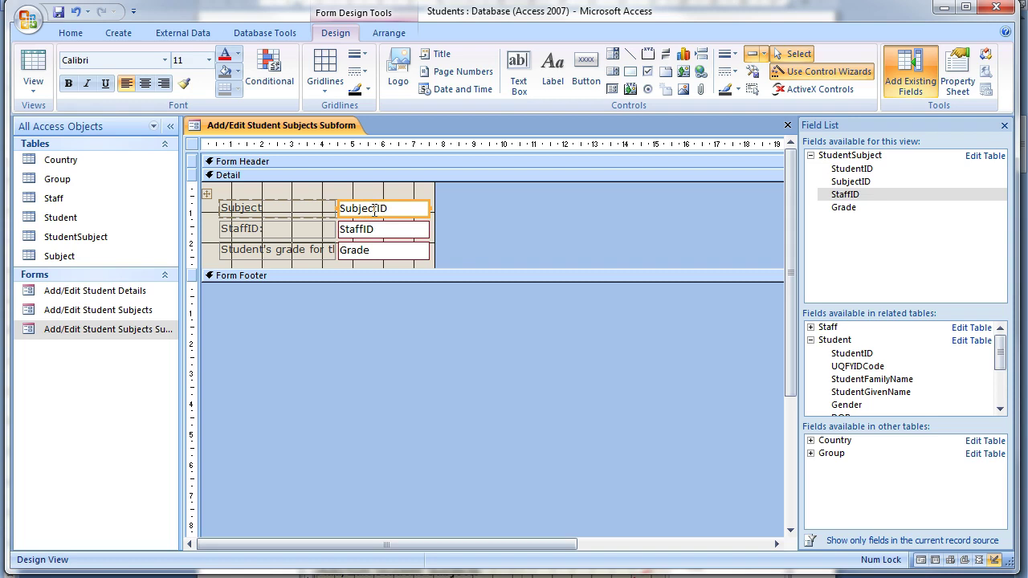
key("Delete")
left_click(863, 181)
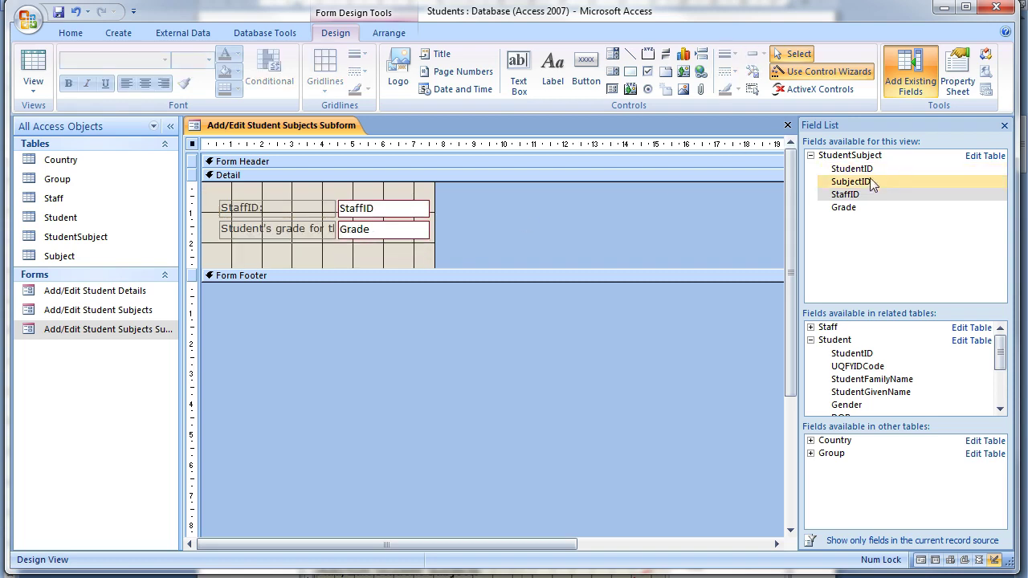
left_click(681, 89)
left_click(345, 206)
Step: Take the combo box values from the Subject table and include the SubjectName field
left_click(587, 353)
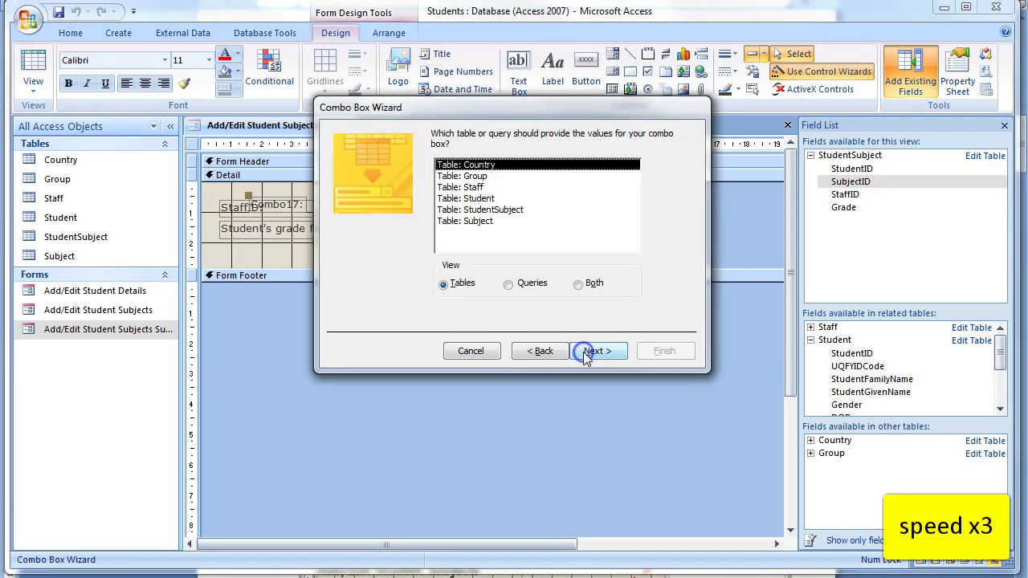
left_click(466, 221)
left_click(592, 351)
left_click(377, 252)
left_click(485, 247)
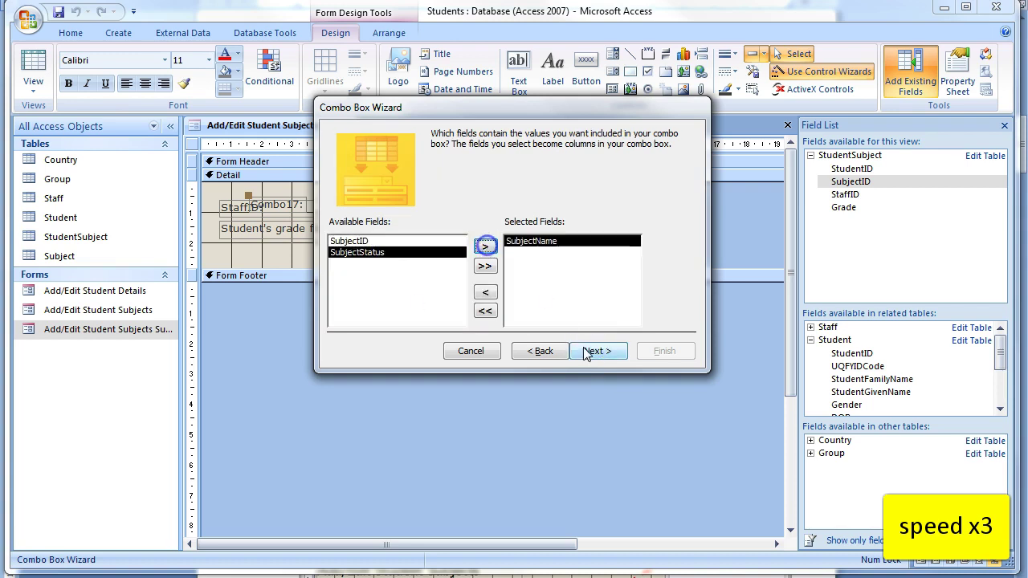
Step: Sort the combo box items by subject name and accept the column layout
left_click(587, 351)
left_click(468, 187)
left_click(431, 221)
left_click(596, 351)
left_click(597, 351)
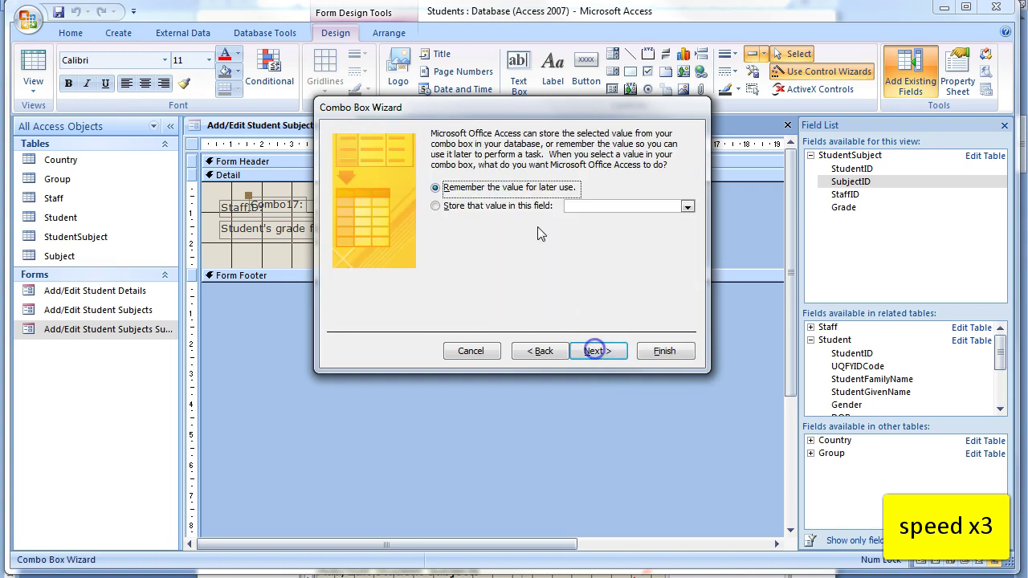
Step: Store the selected value in the SubjectID field, label the combo box "Subject", and finish the wizard
left_click(482, 206)
left_click(687, 206)
left_click(669, 222)
left_click(597, 351)
type("Su")
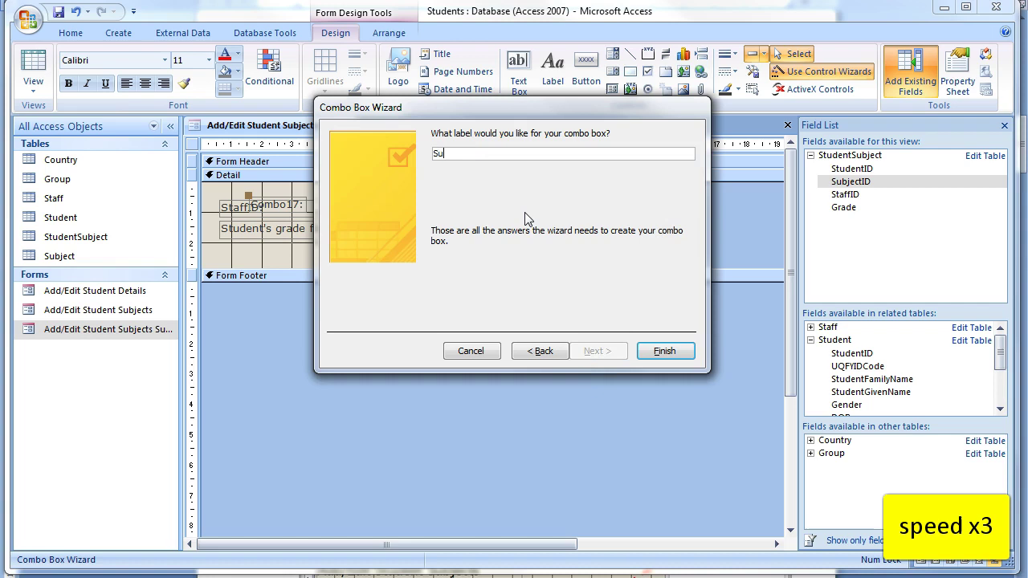
type("bject")
left_click(663, 351)
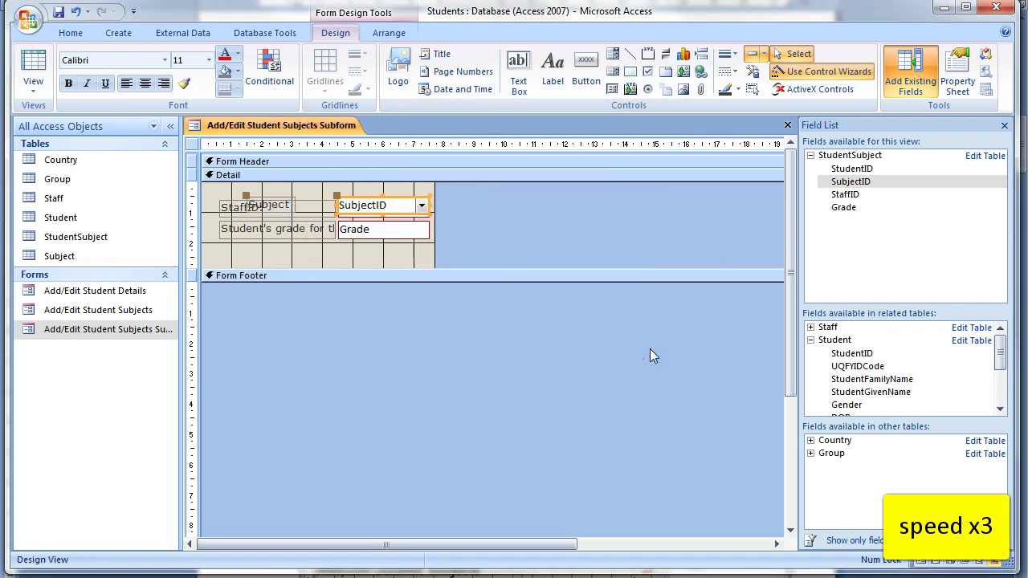
Step: Delete the StaffID text box from the subform and place a combo box for StaffID in the same spot
left_click(408, 230)
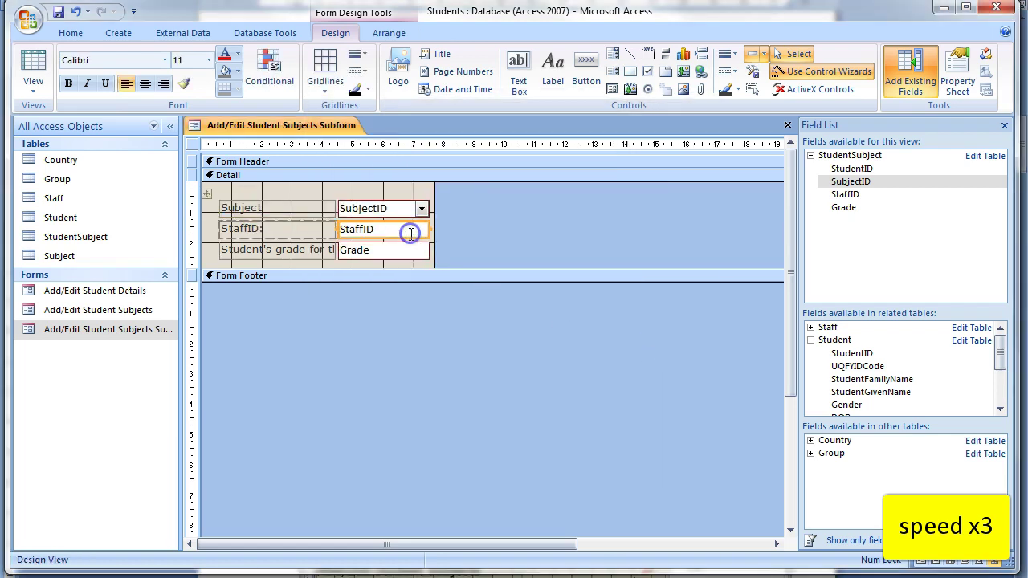
key("Delete")
left_click_drag(851, 195, 340, 218)
Step: Look up the combo box values from the Staff table and include the staff name field
left_click(597, 351)
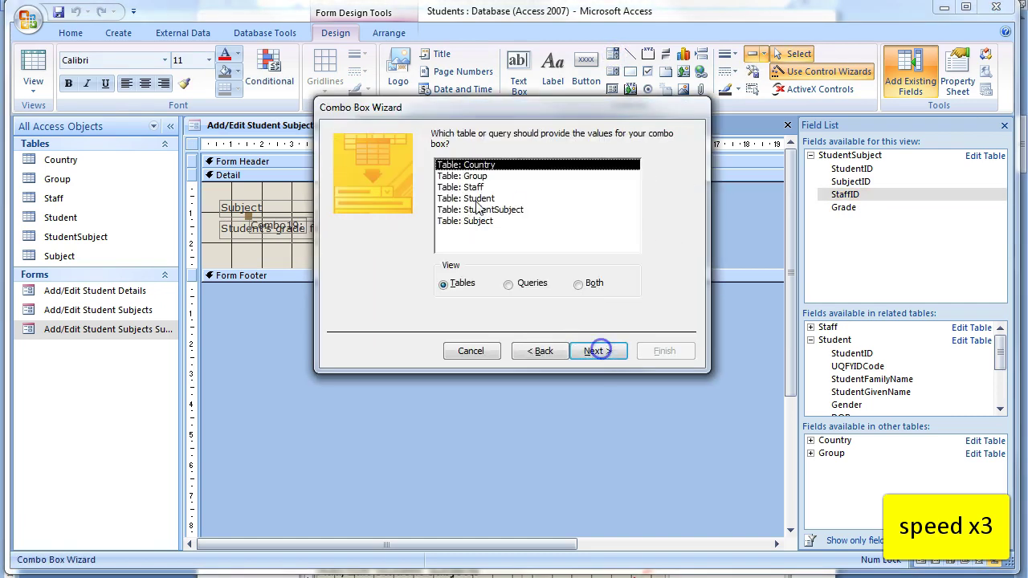
left_click(474, 188)
left_click(598, 351)
double_click(416, 254)
left_click(598, 351)
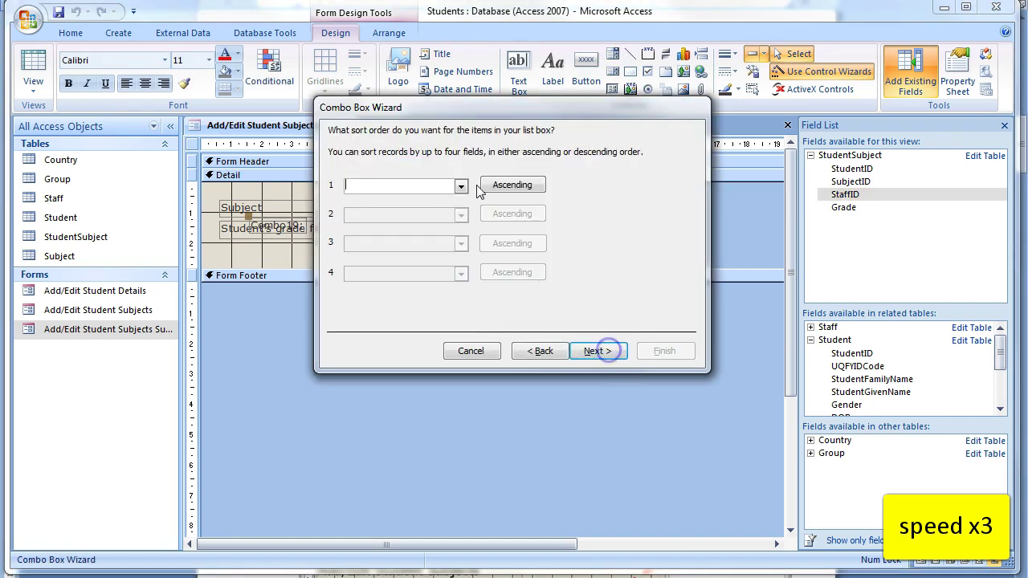
Step: Sort the combo box items in ascending order by staff name and accept the column layout
left_click(461, 186)
left_click(369, 223)
left_click(597, 351)
left_click(597, 351)
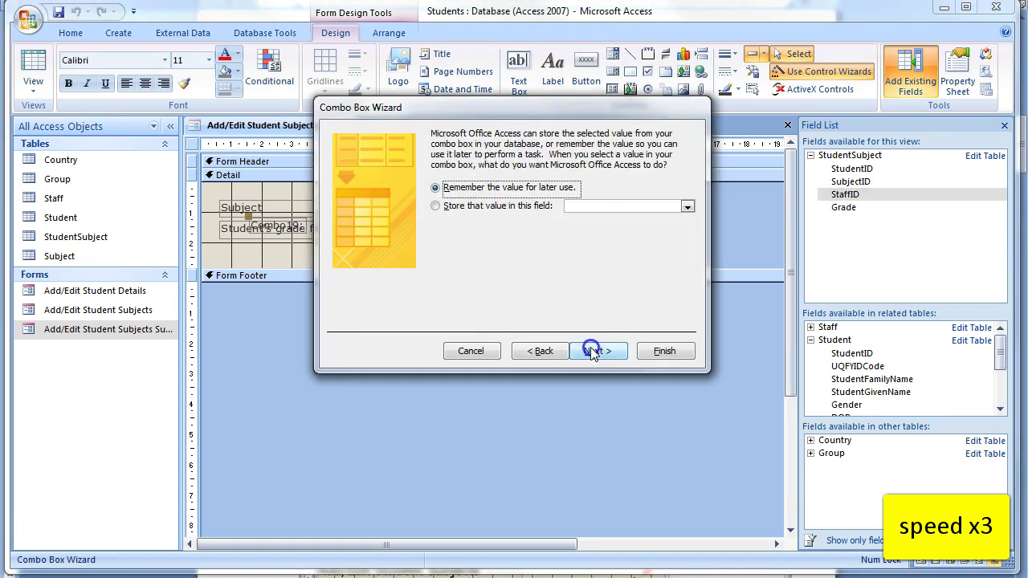
Step: Store the selected value in the StaffID field, label the combo box "Teacher", and finish the wizard
left_click(457, 206)
left_click(687, 207)
left_click(594, 241)
left_click(601, 354)
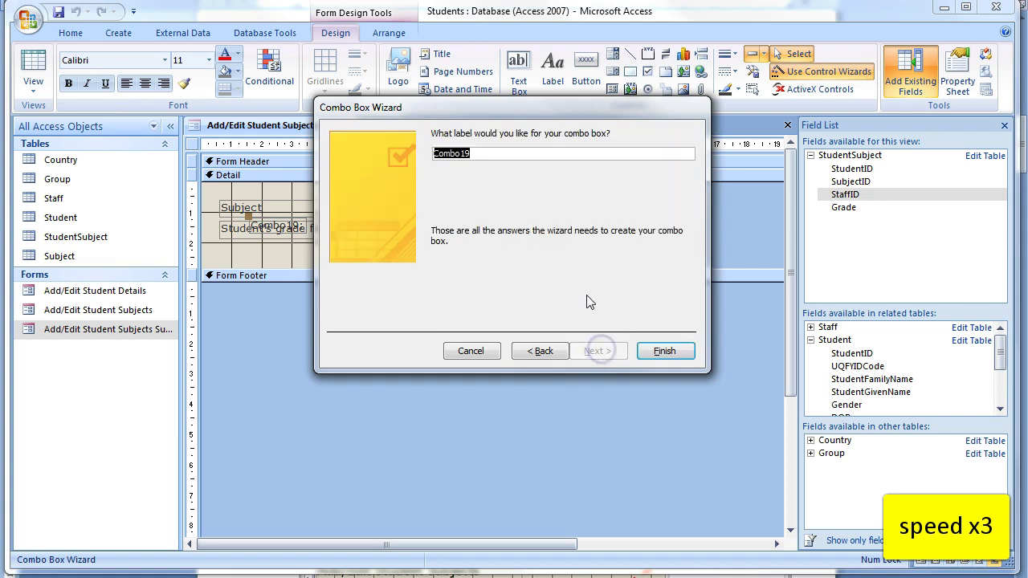
type("Teacher")
left_click(663, 354)
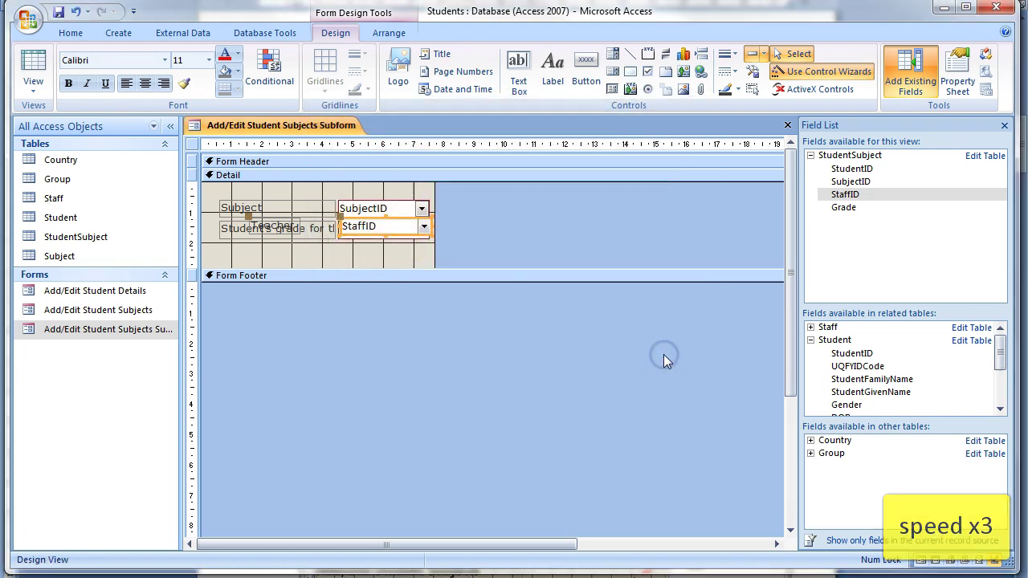
Step: Show the subform as a datasheet and widen the Subject and Teacher columns to fit their full entries
left_click(33, 62)
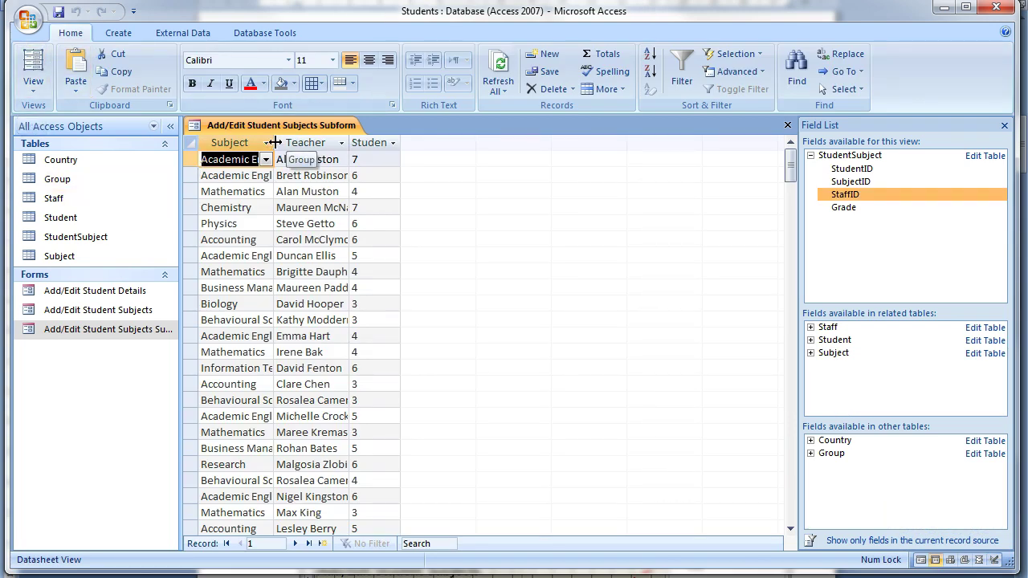
left_click_drag(274, 142, 344, 139)
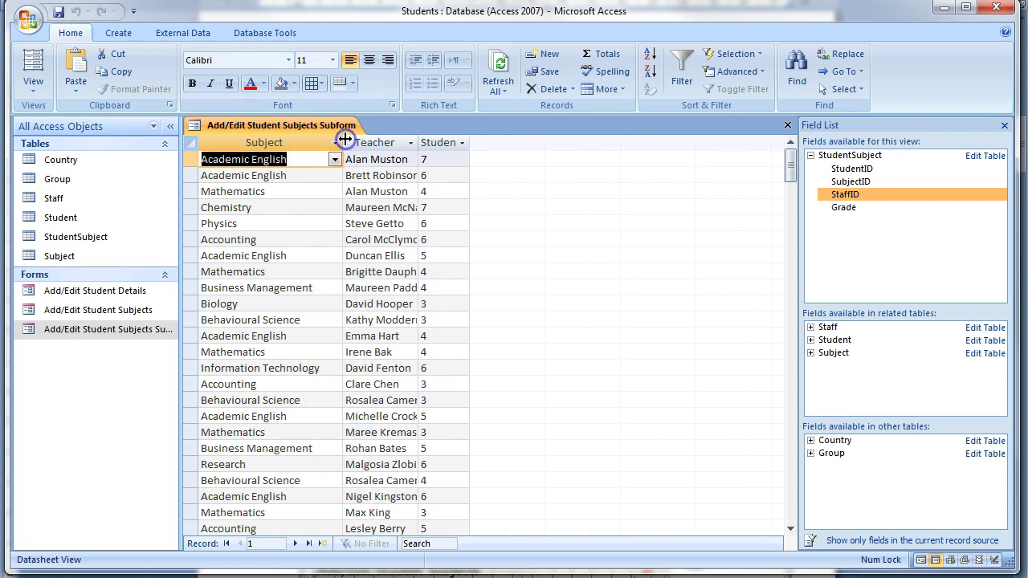
left_click_drag(418, 142, 457, 142)
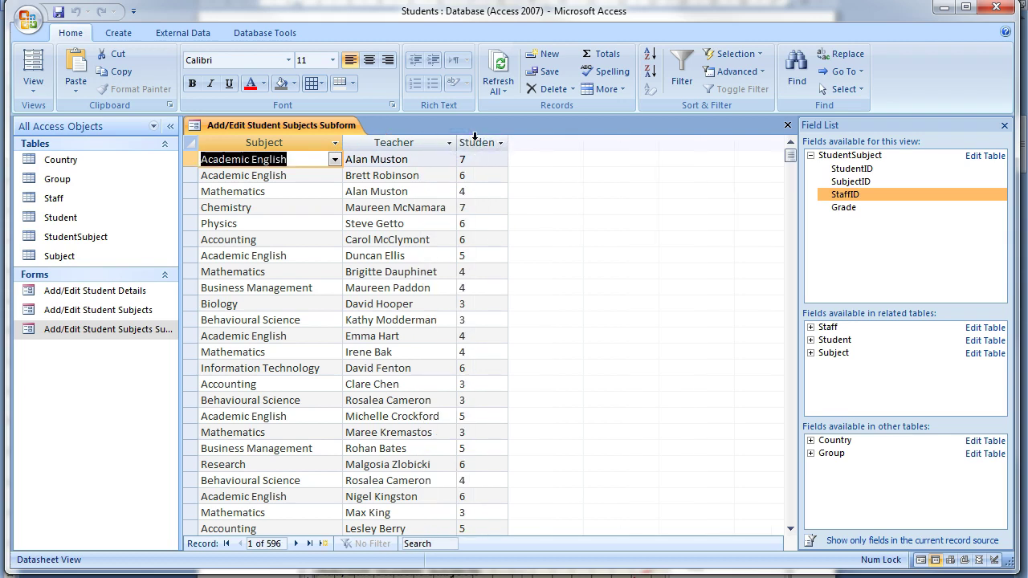
Step: Centre the values in the student's grade column and close the subform, saving the design changes
left_click(475, 141)
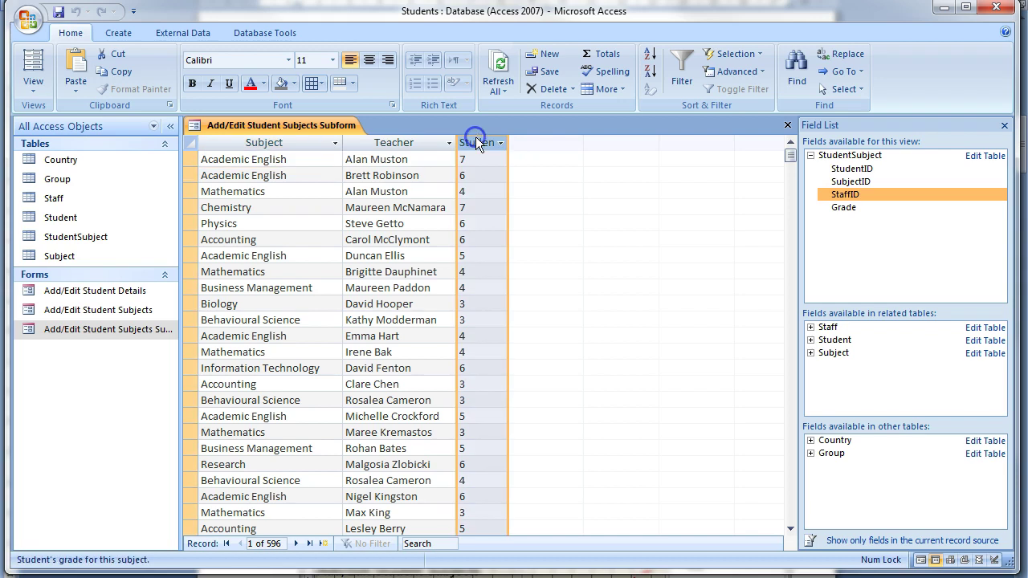
left_click(367, 63)
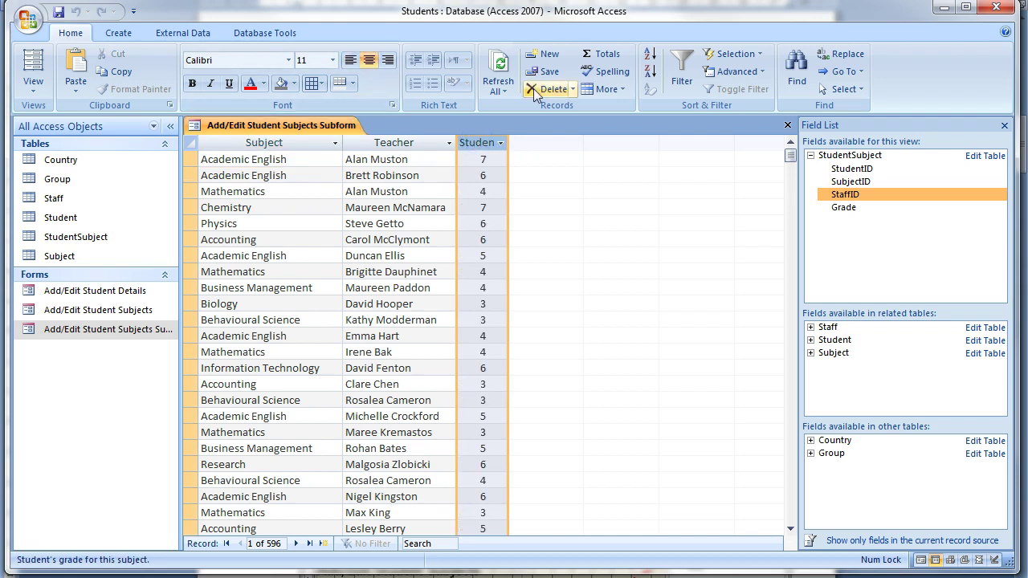
left_click(787, 125)
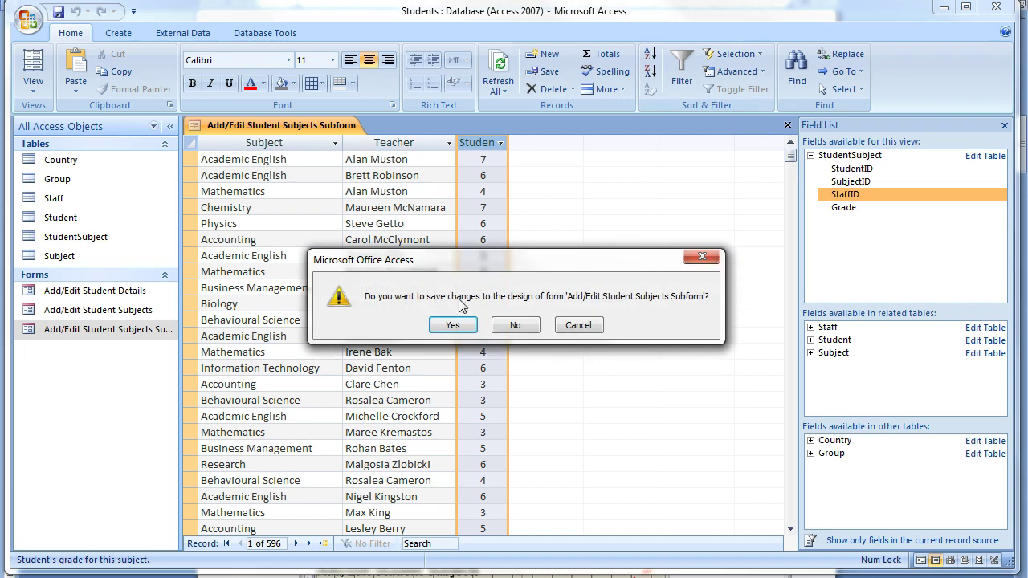
left_click(452, 325)
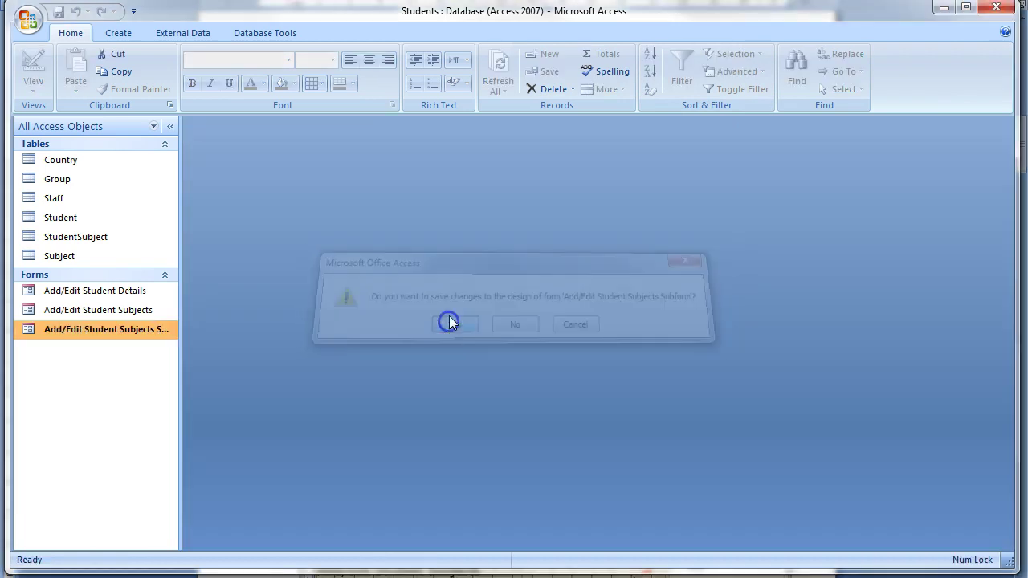
Step: Open the Add/Edit Student Subjects form and go to the second student record
left_click(108, 311)
double_click(107, 311)
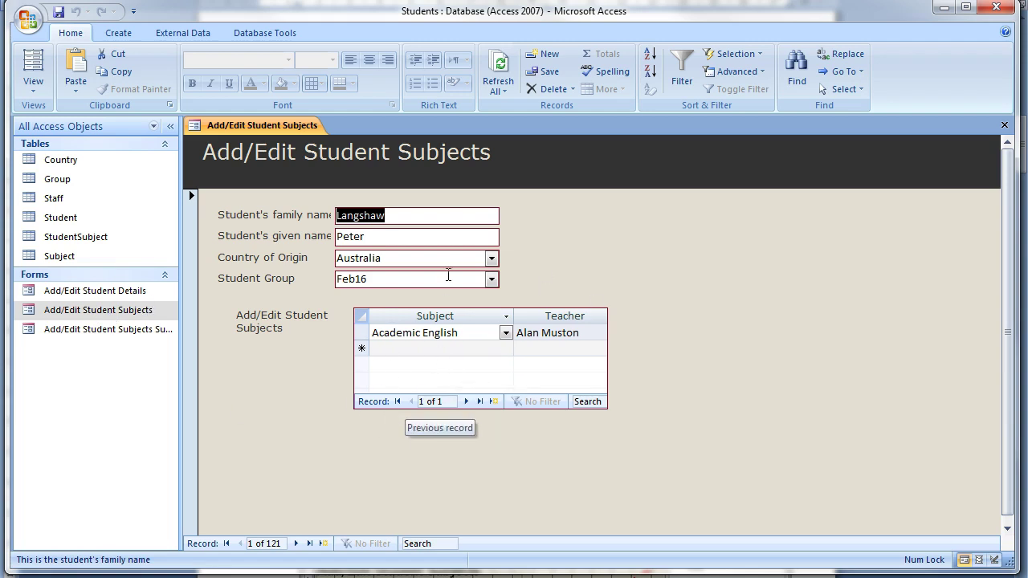
left_click(296, 543)
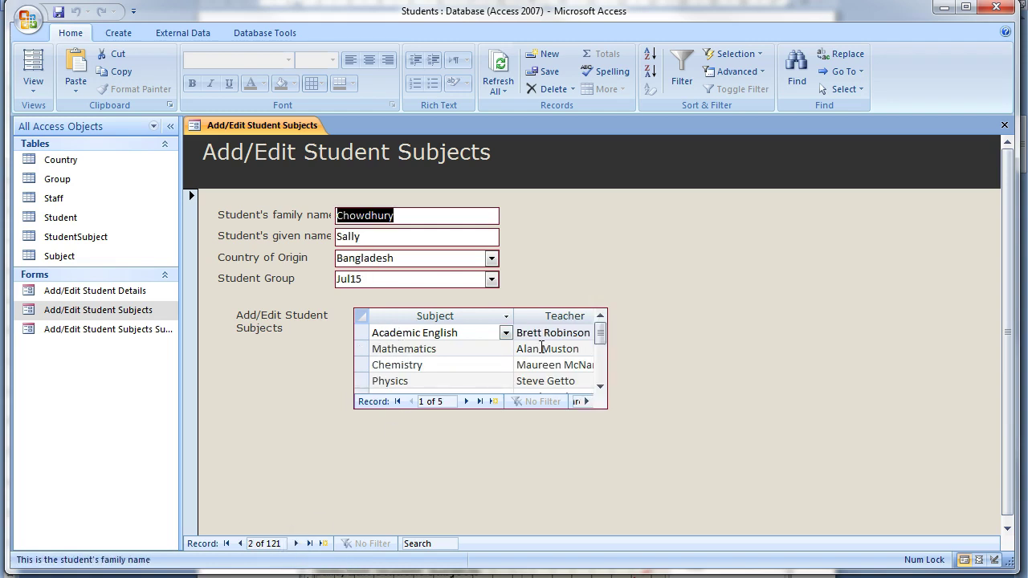
Step: Enlarge the subform control in Design View to about 13.5 cm wide and 4 cm high, and return to Form View
left_click(33, 76)
left_click(44, 185)
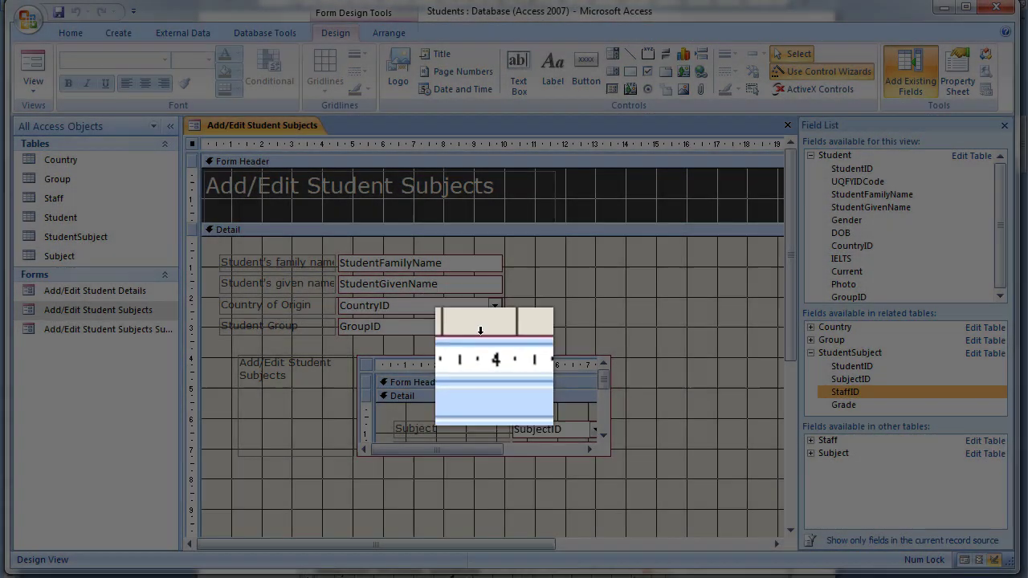
left_click(490, 352)
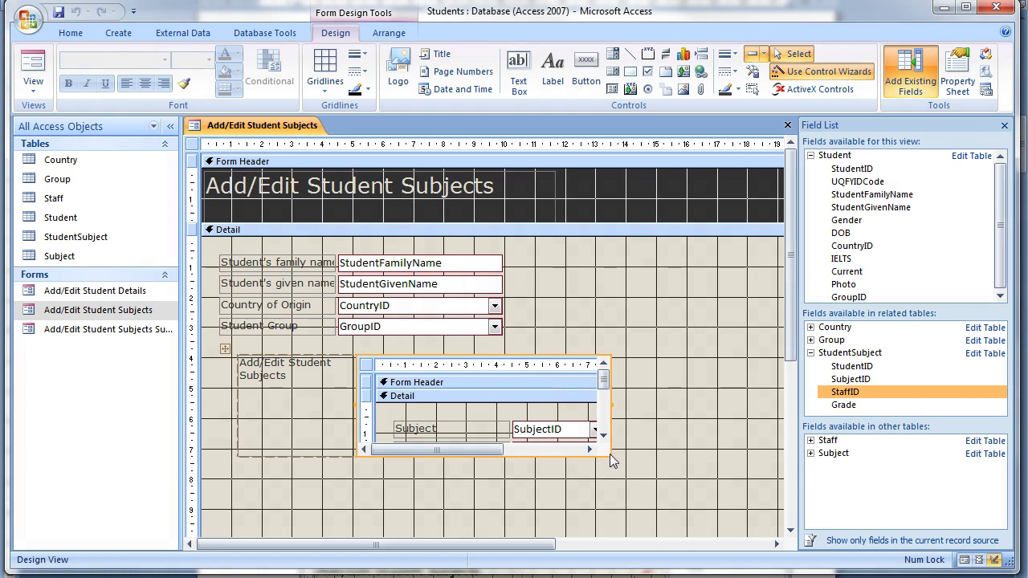
left_click_drag(610, 454, 768, 474)
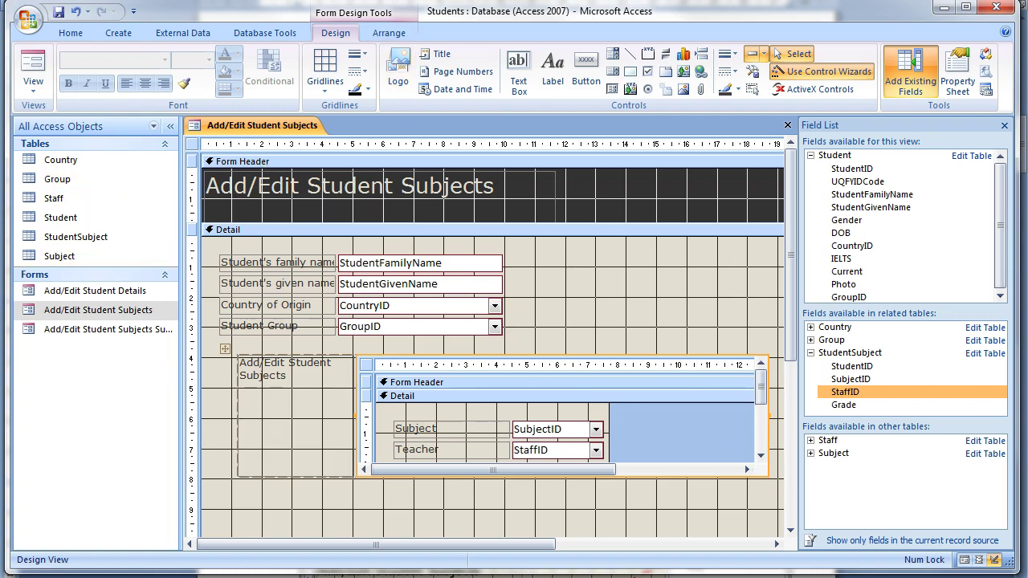
left_click(32, 68)
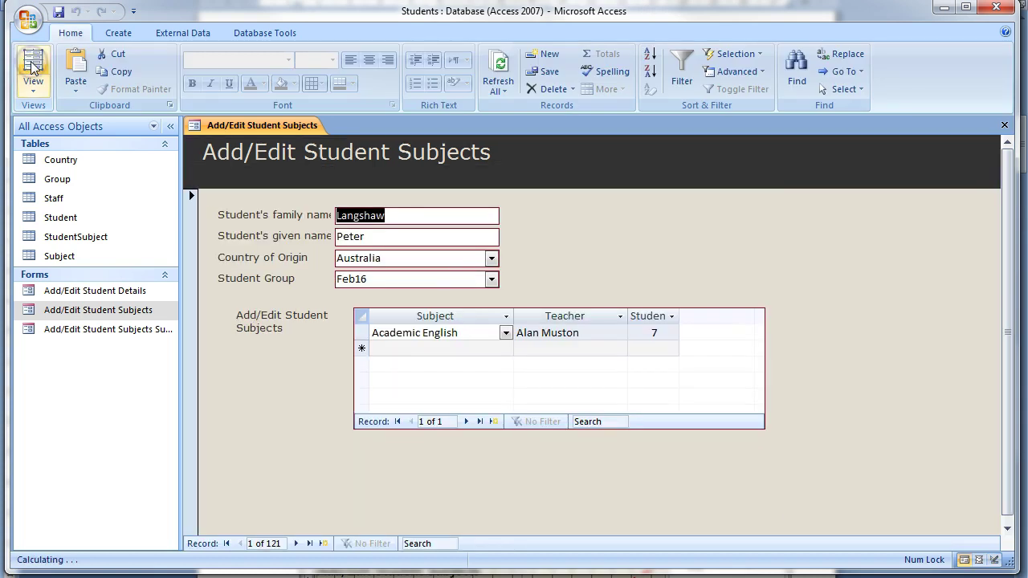